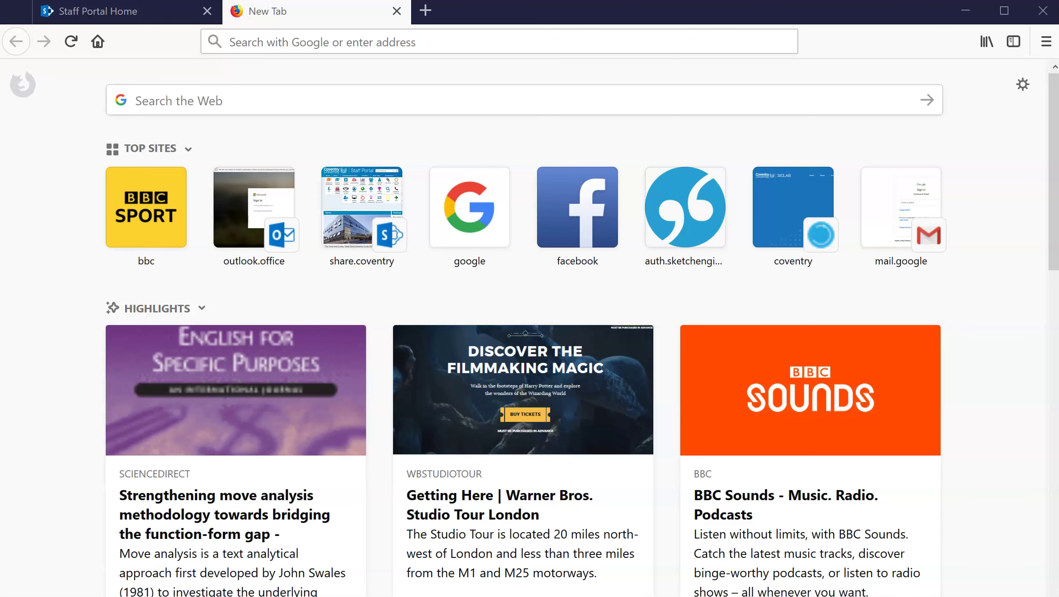
- Switch to File Explorer showing the 329DEL week 2 seminar folder
{"action": "key", "text": "alt+Tab"}
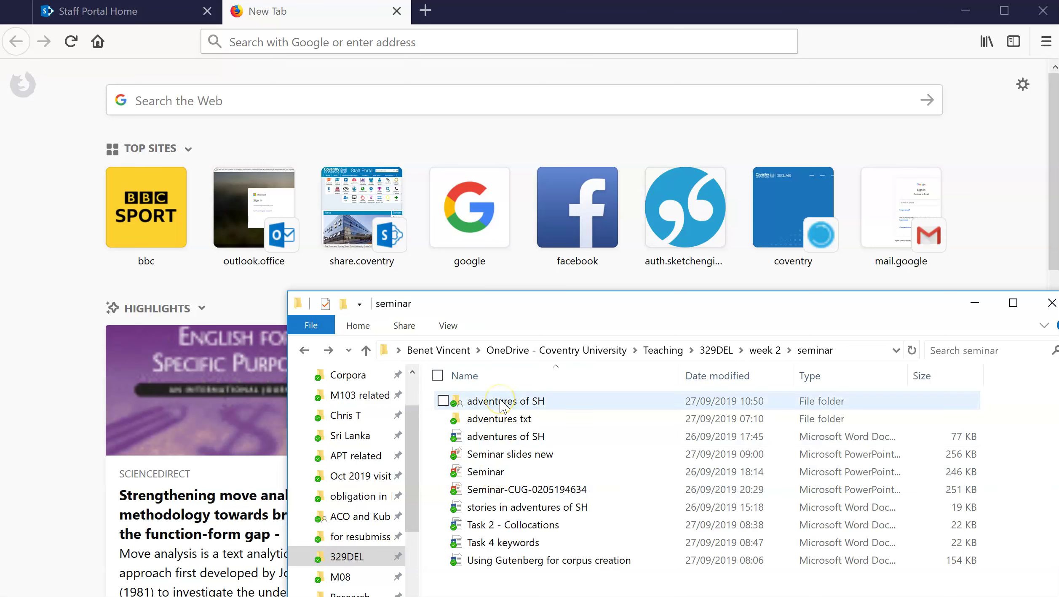
- Skim the 'adventures of SH' Word document, then close it and the Clockwork Orange CFP document
{"action": "double_click", "coordinate": [493, 441]}
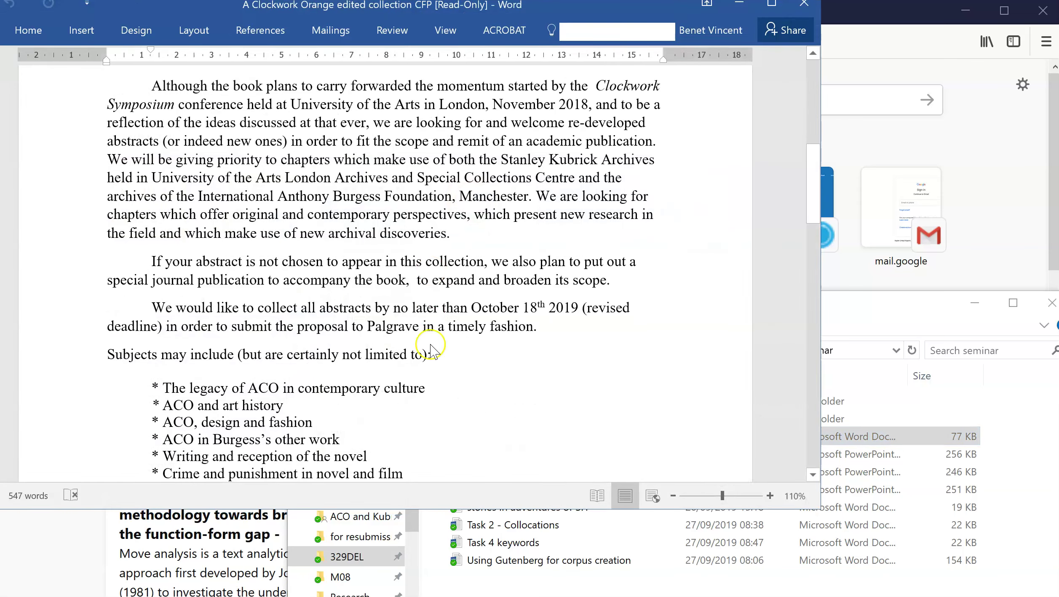
{"action": "scroll", "coordinate": [405, 357], "scroll_direction": "up", "scroll_amount": 2}
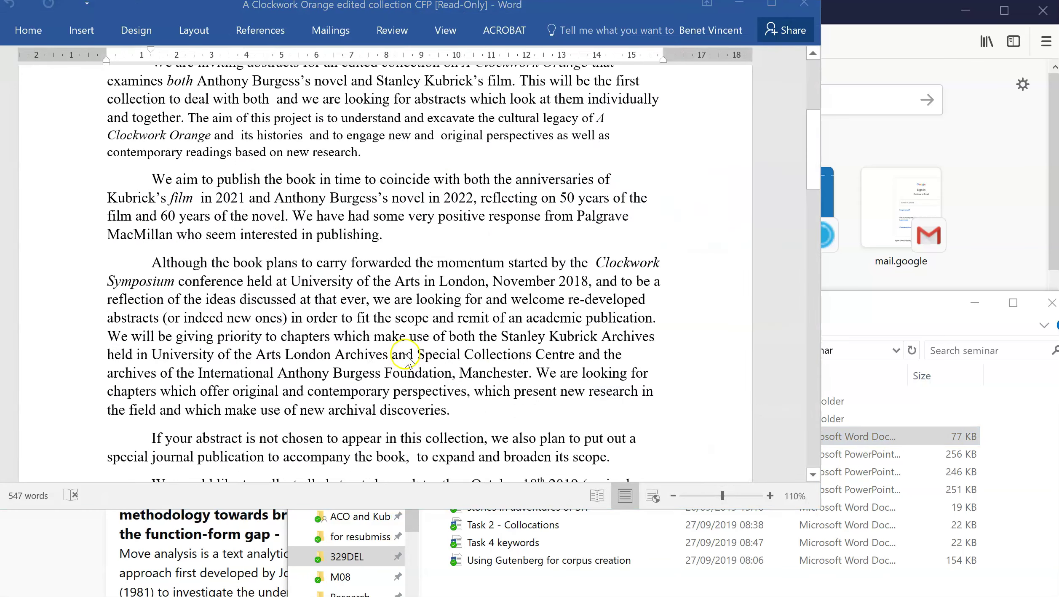
{"action": "scroll", "coordinate": [405, 355], "scroll_direction": "down", "scroll_amount": 6}
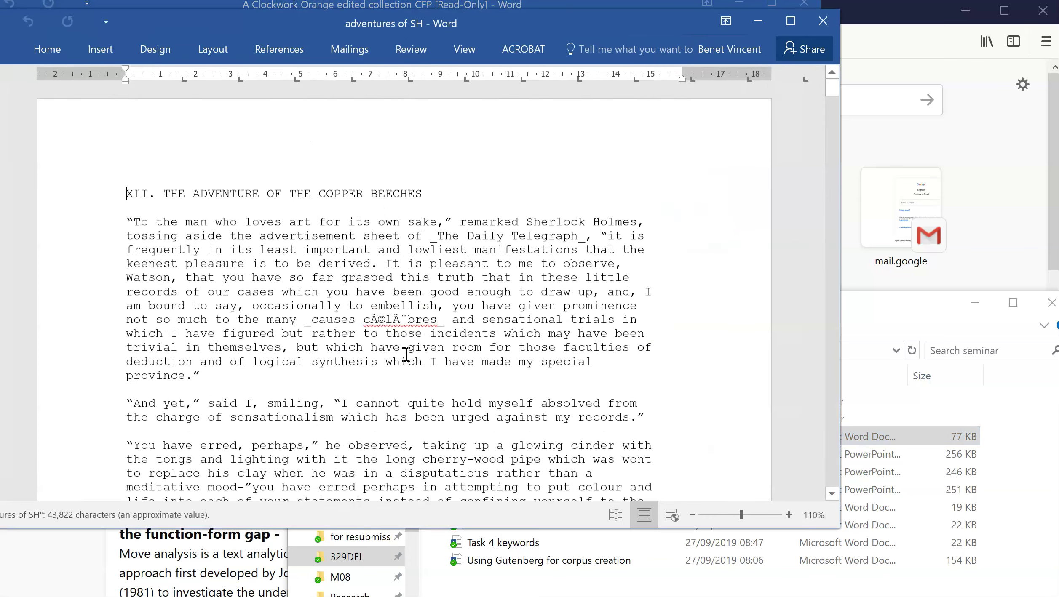
{"action": "scroll", "coordinate": [406, 355], "scroll_direction": "down", "scroll_amount": 4}
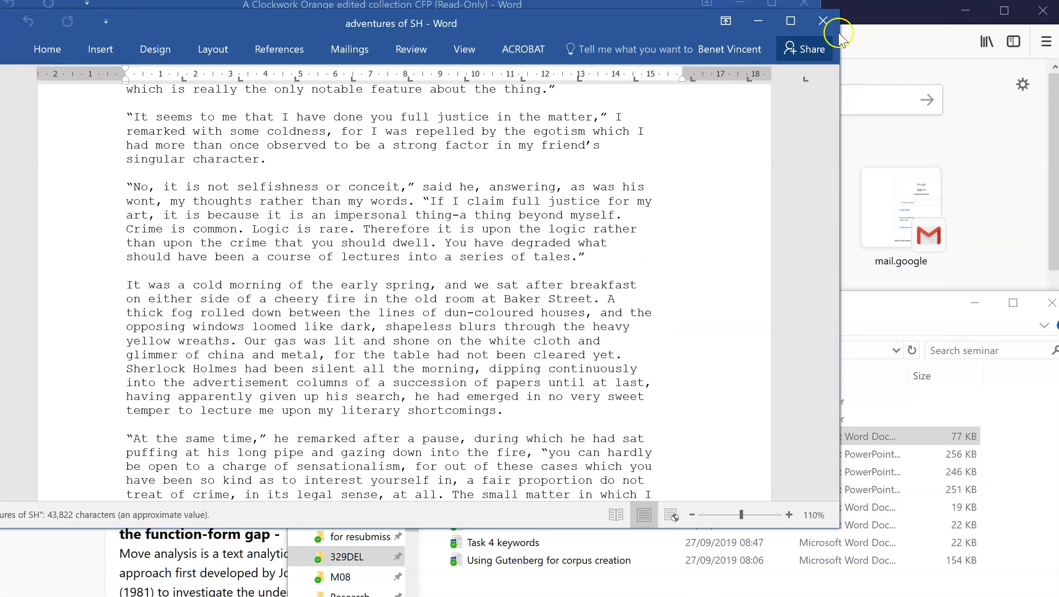
{"action": "left_click", "coordinate": [809, 17]}
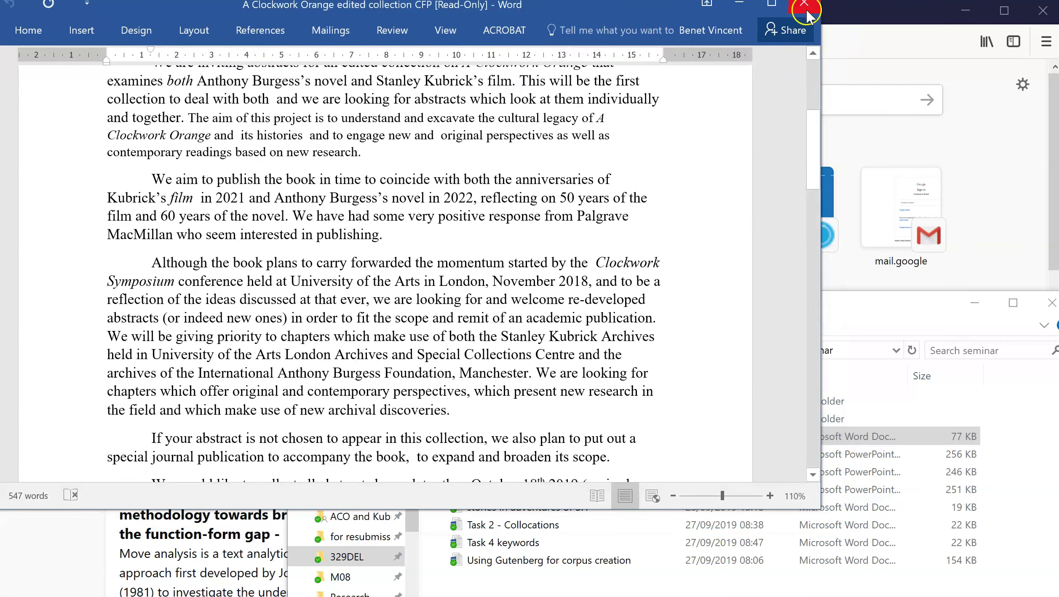
{"action": "left_click", "coordinate": [806, 5]}
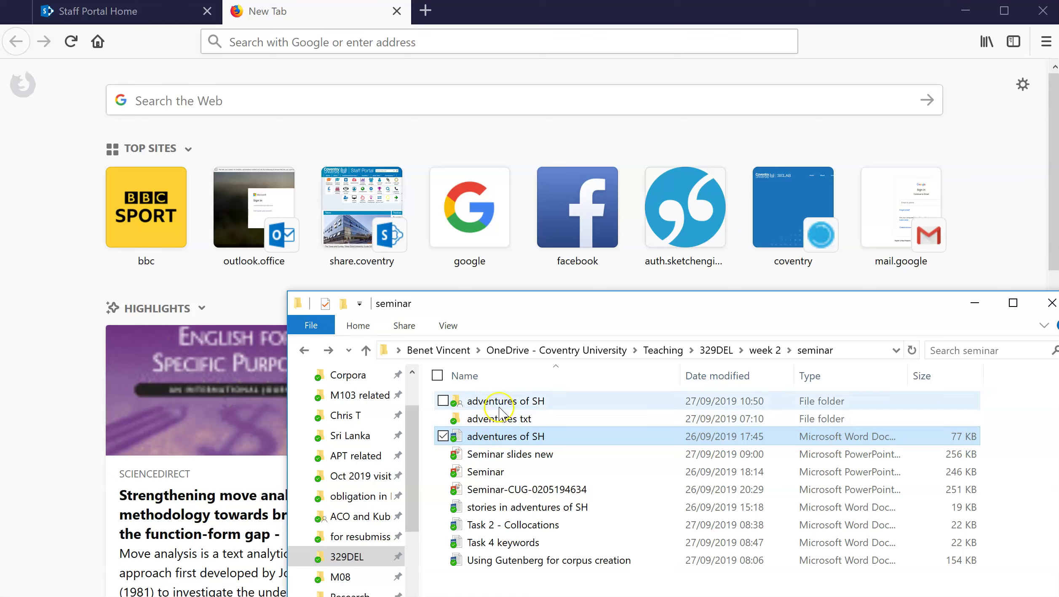
- Browse the twelve story files in the 'adventures of SH' subfolder, then return to the seminar folder
{"action": "mouse_move", "coordinate": [500, 409]}
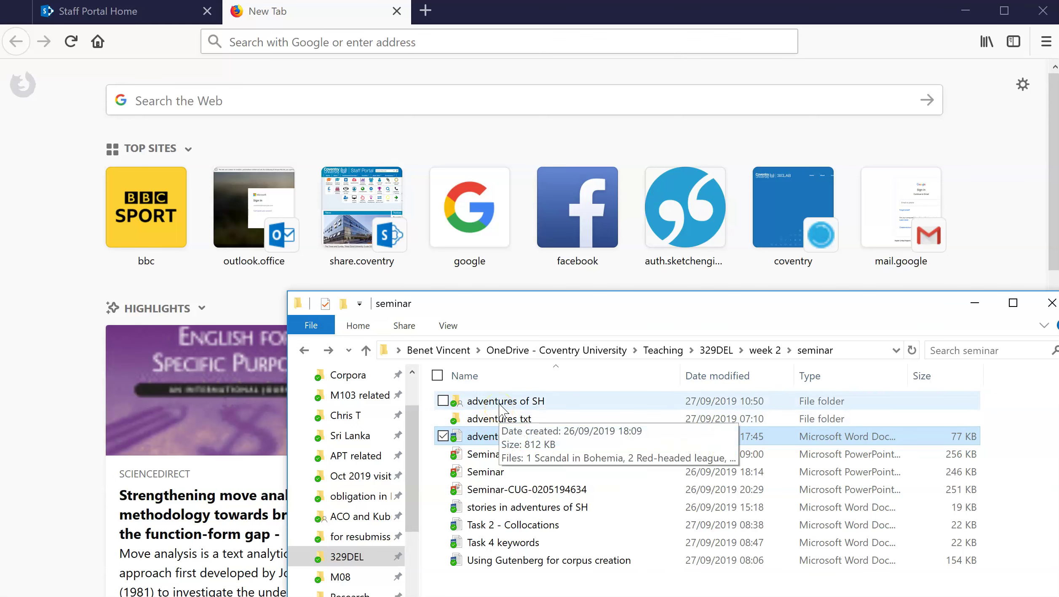
{"action": "double_click", "coordinate": [501, 405]}
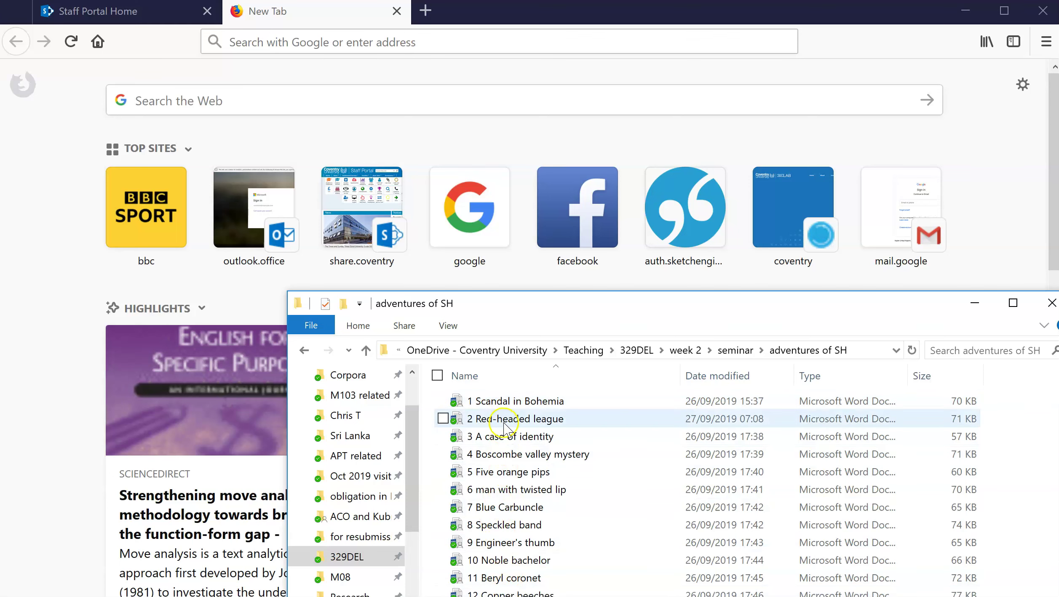
{"action": "left_click_drag", "start_coordinate": [546, 304], "coordinate": [495, 263]}
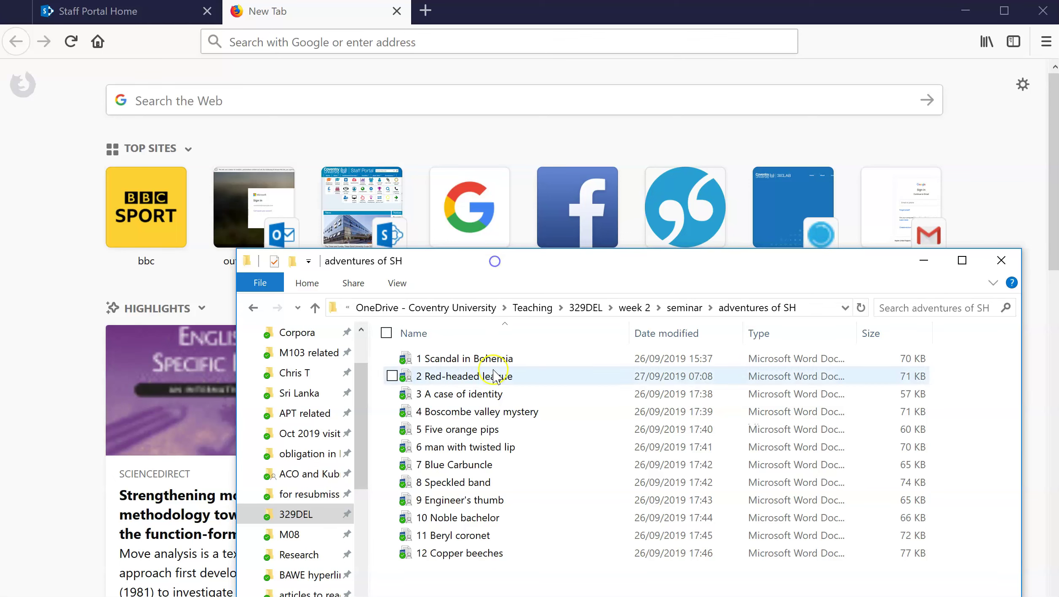
{"action": "left_click", "coordinate": [253, 308]}
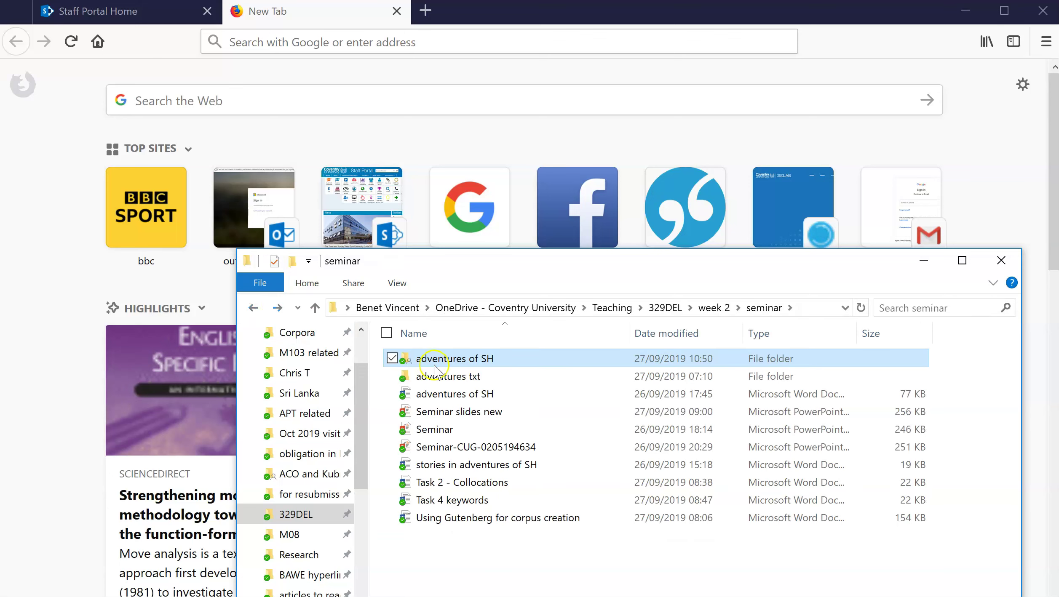
- Send the 'adventures of SH' folder to a compressed zip, keeping the name 'adventures of SH'
{"action": "left_click", "coordinate": [449, 358]}
{"action": "right_click", "coordinate": [448, 360]}
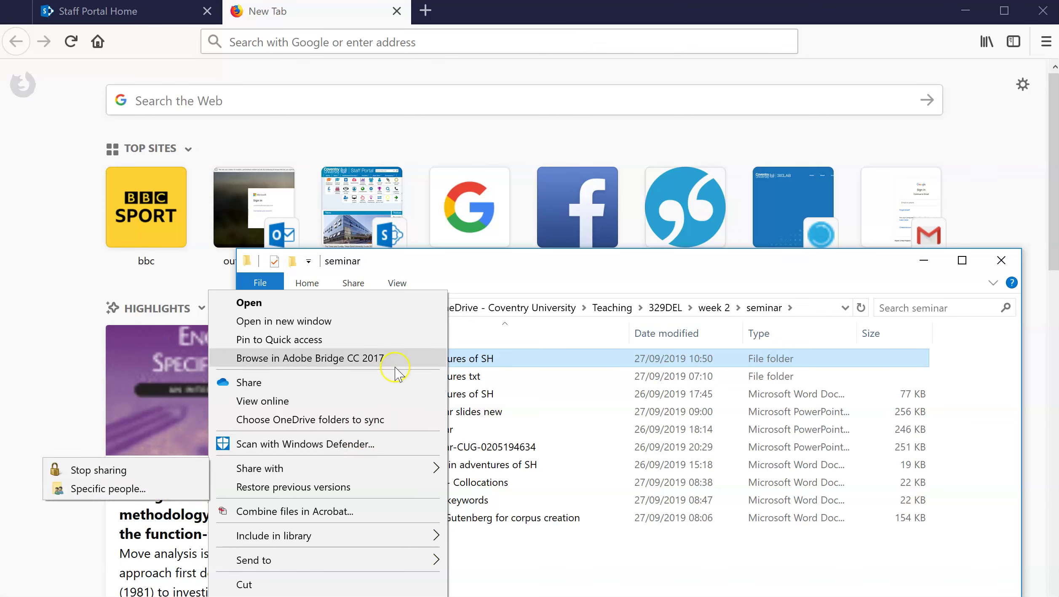
{"action": "left_click", "coordinate": [548, 361]}
{"action": "left_click", "coordinate": [451, 360]}
{"action": "right_click", "coordinate": [451, 360]}
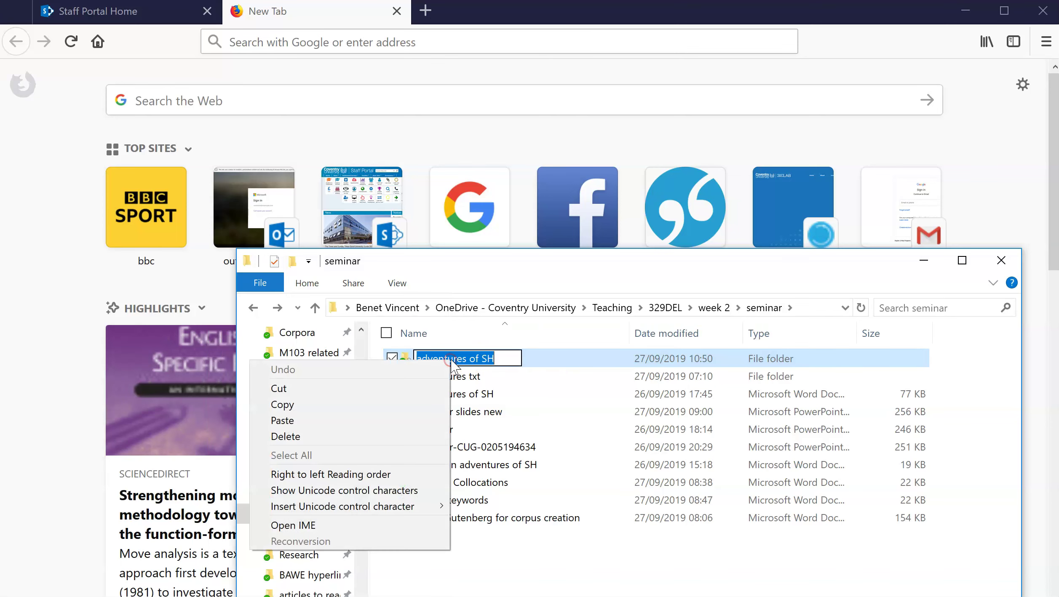
{"action": "left_click", "coordinate": [547, 356]}
{"action": "left_click", "coordinate": [420, 358]}
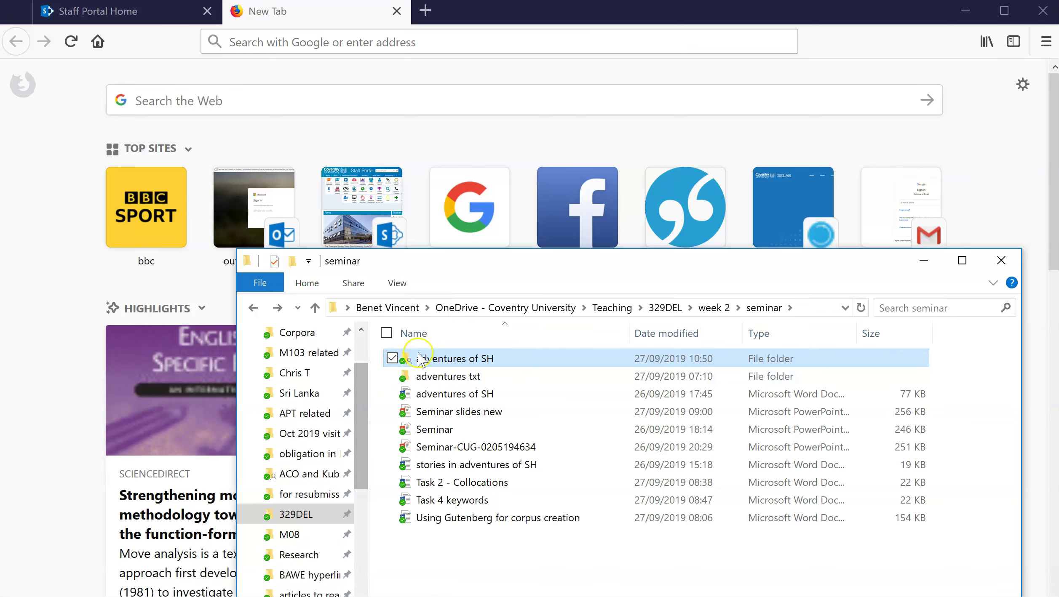
{"action": "right_click", "coordinate": [460, 358]}
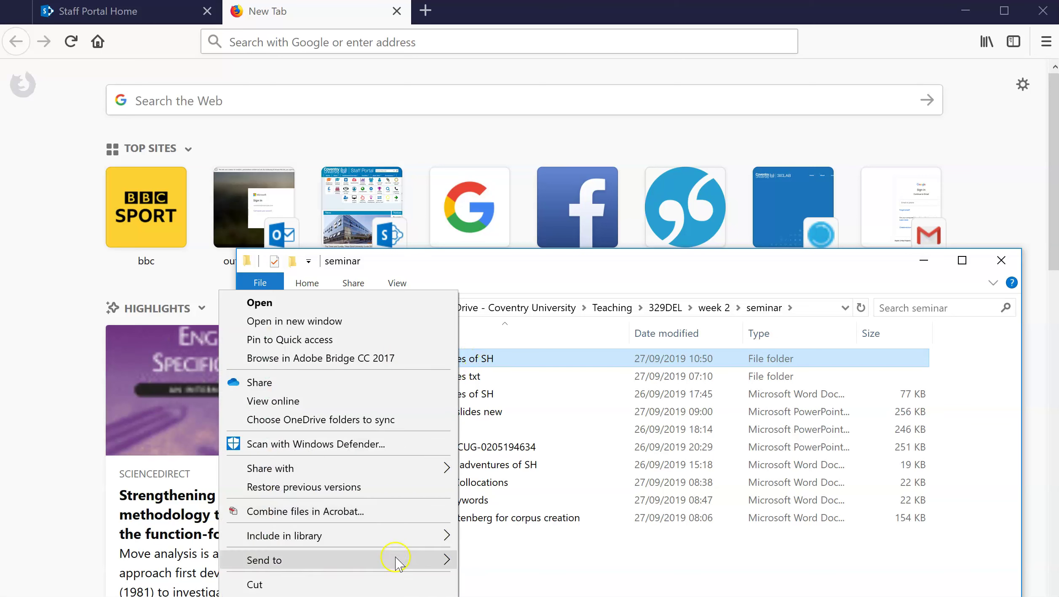
{"action": "mouse_move", "coordinate": [399, 565]}
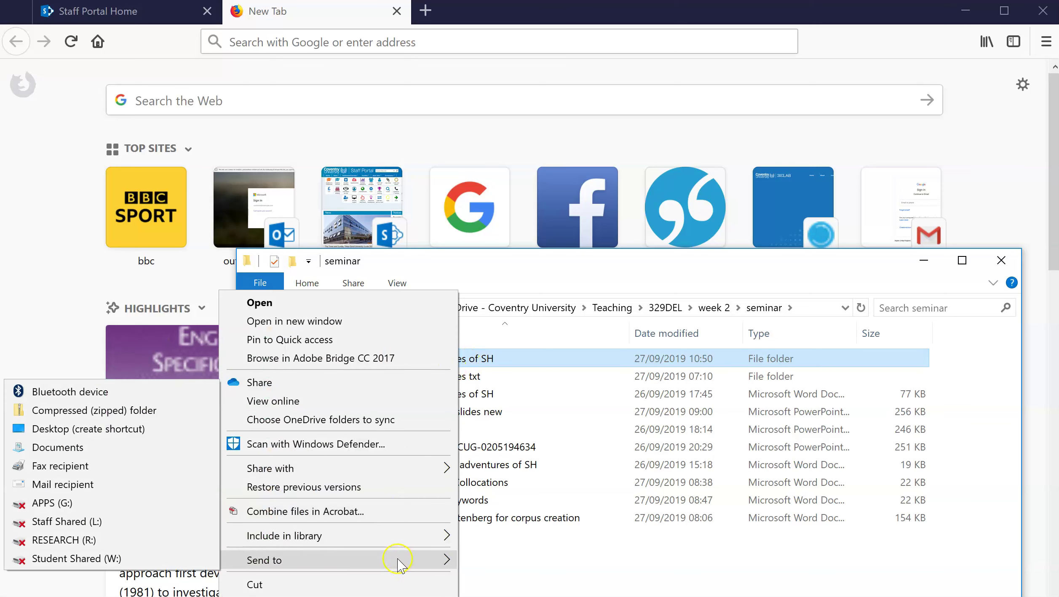
{"action": "left_click", "coordinate": [146, 417]}
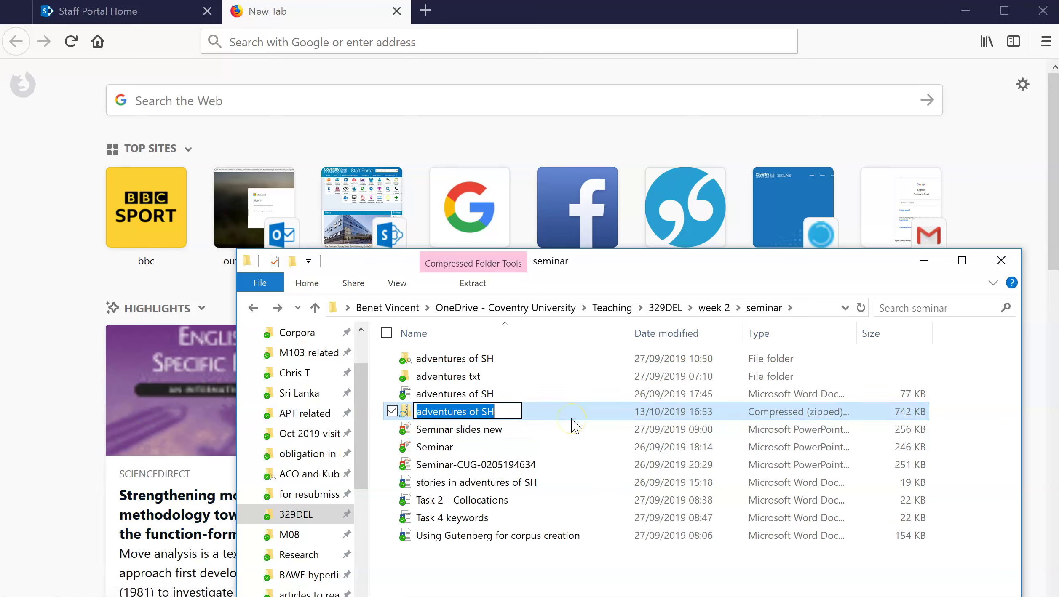
{"action": "key", "text": "Return"}
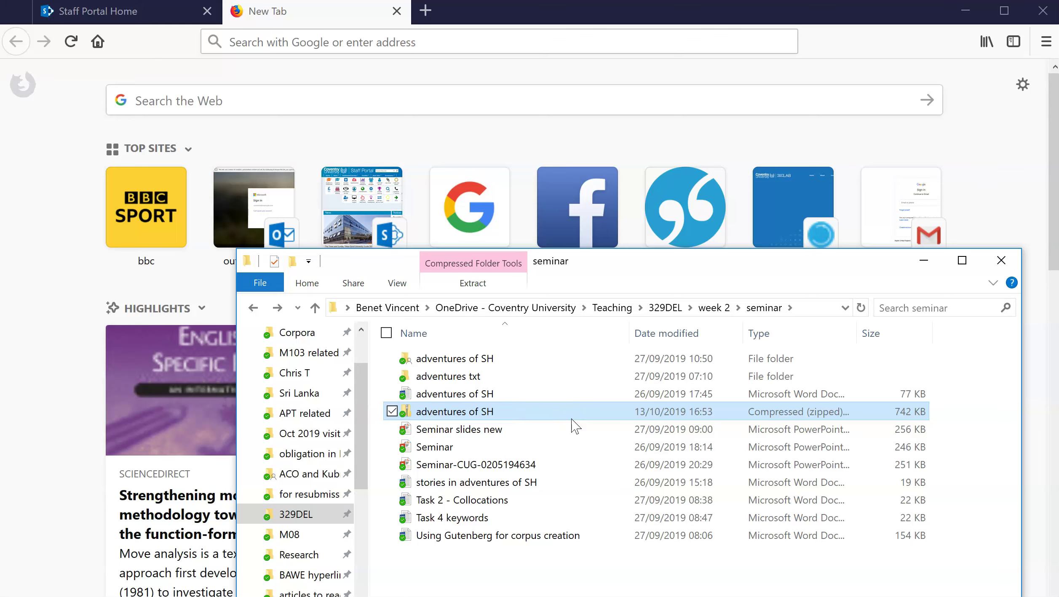
- Search the web for 'sketch engine' and go to the sketchengine.eu site
{"action": "left_click", "coordinate": [40, 247]}
{"action": "left_click", "coordinate": [283, 42]}
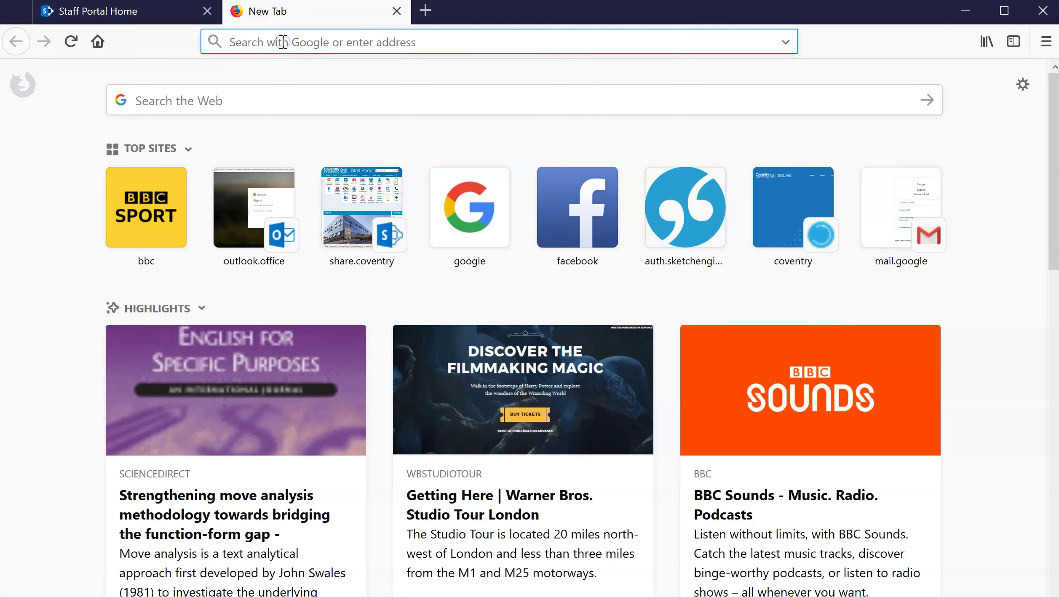
{"action": "type", "text": "sketch engine"}
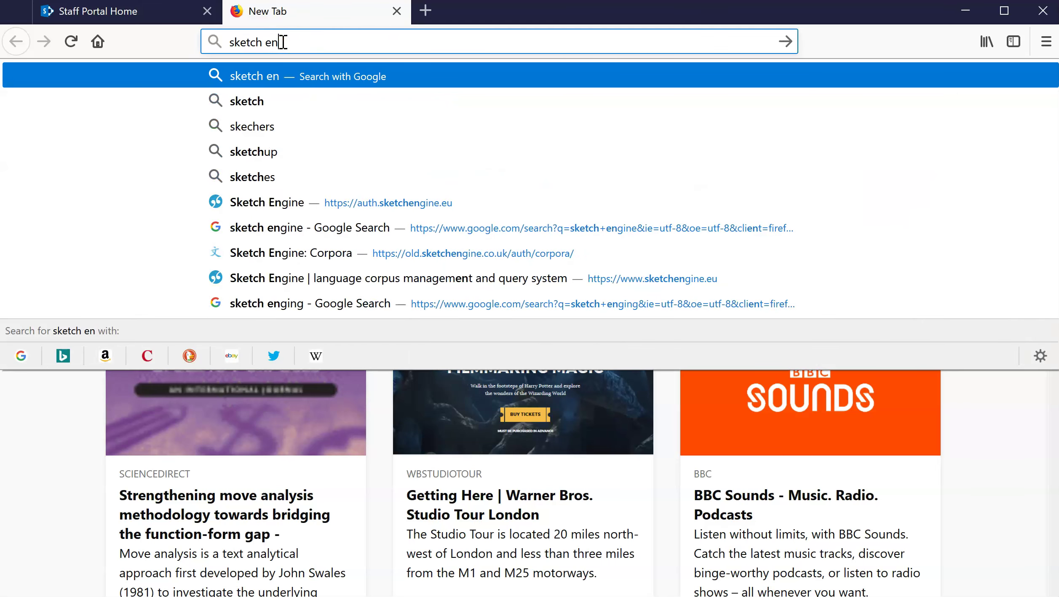
{"action": "key", "text": "Return"}
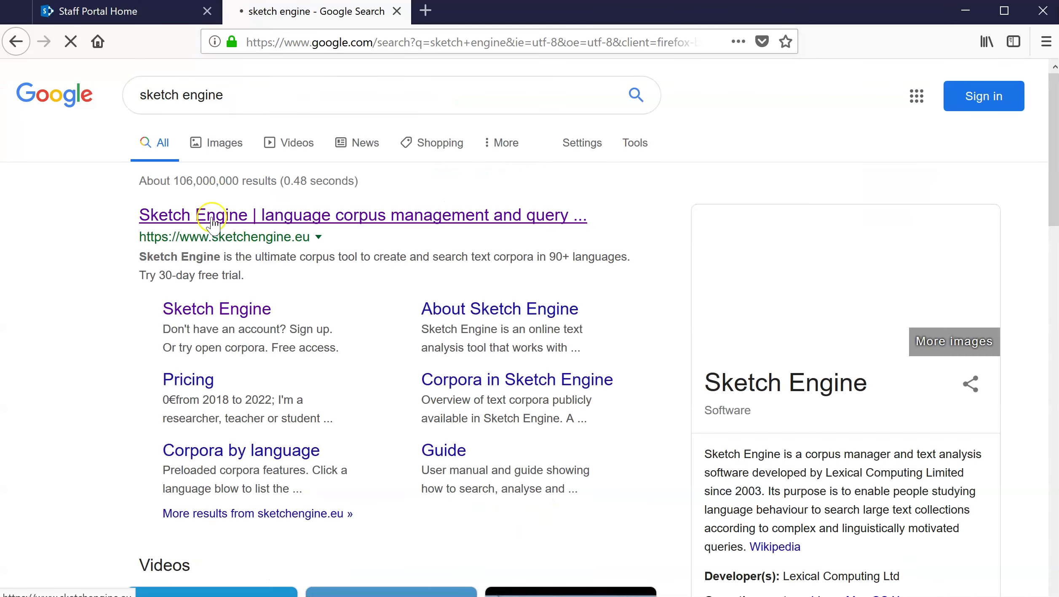
{"action": "left_click", "coordinate": [213, 217]}
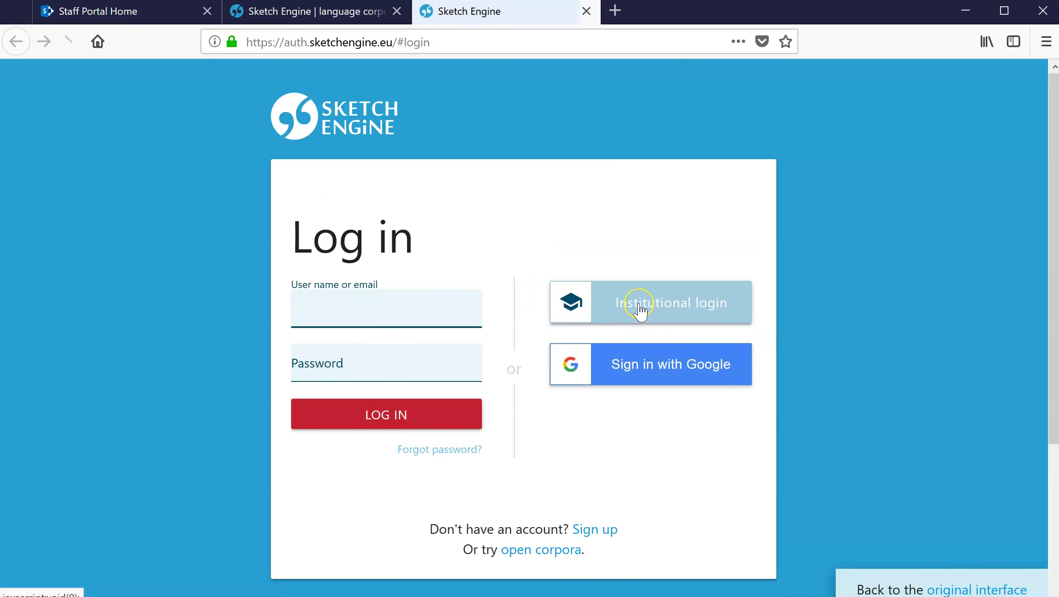
- Log in with the institutional account, dismiss the ELEXIS notice, and list My Corpora
{"action": "left_click", "coordinate": [640, 311]}
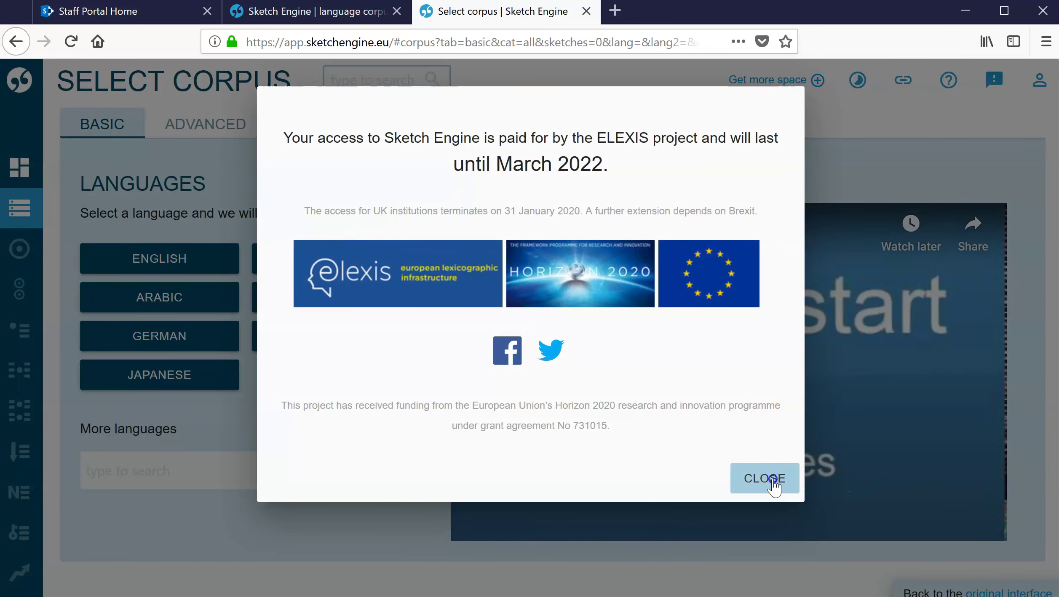
{"action": "left_click", "coordinate": [774, 480]}
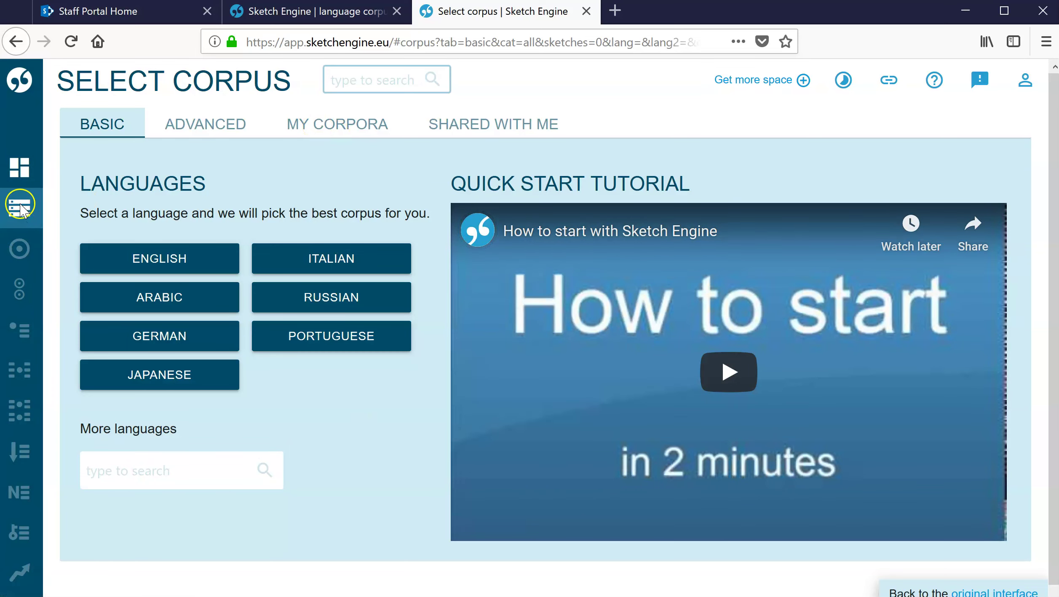
{"action": "left_click", "coordinate": [17, 167]}
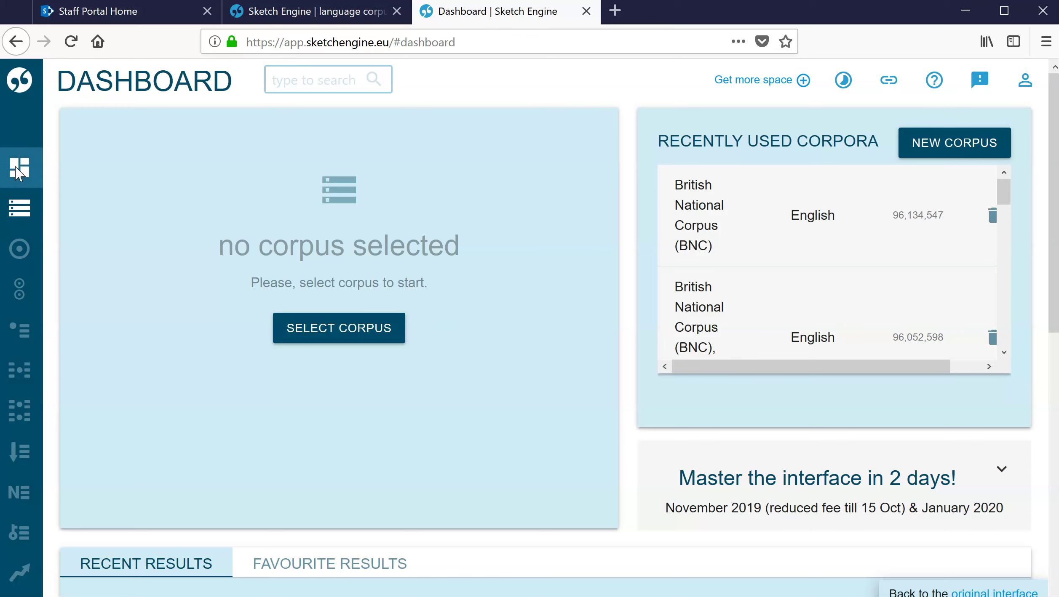
{"action": "left_click", "coordinate": [16, 213]}
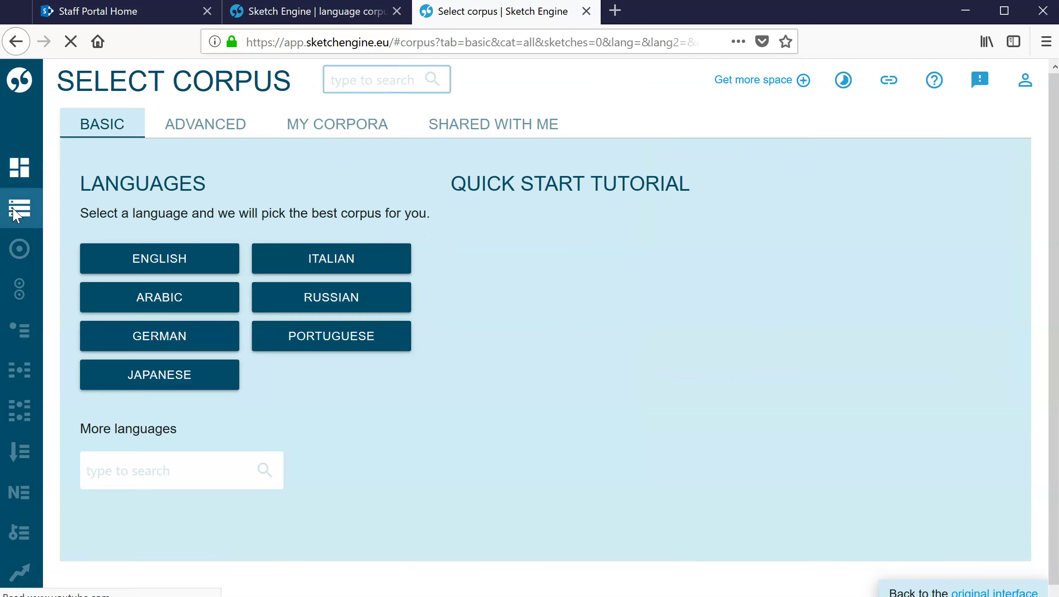
{"action": "left_click", "coordinate": [337, 131]}
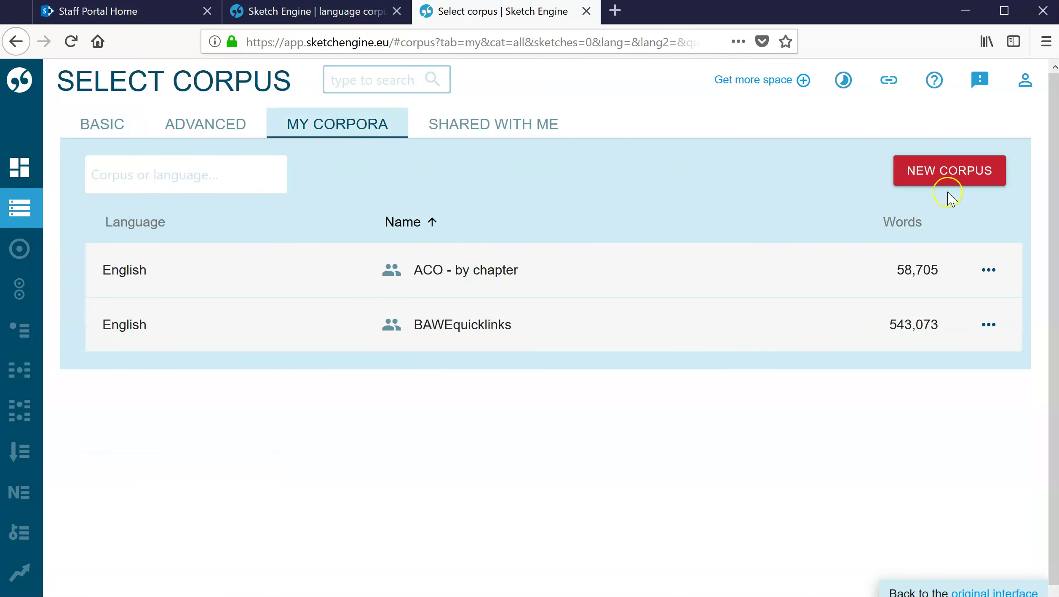
- Create a new English corpus named 'adventures of SH' and choose to upload your own texts
{"action": "left_click", "coordinate": [936, 173]}
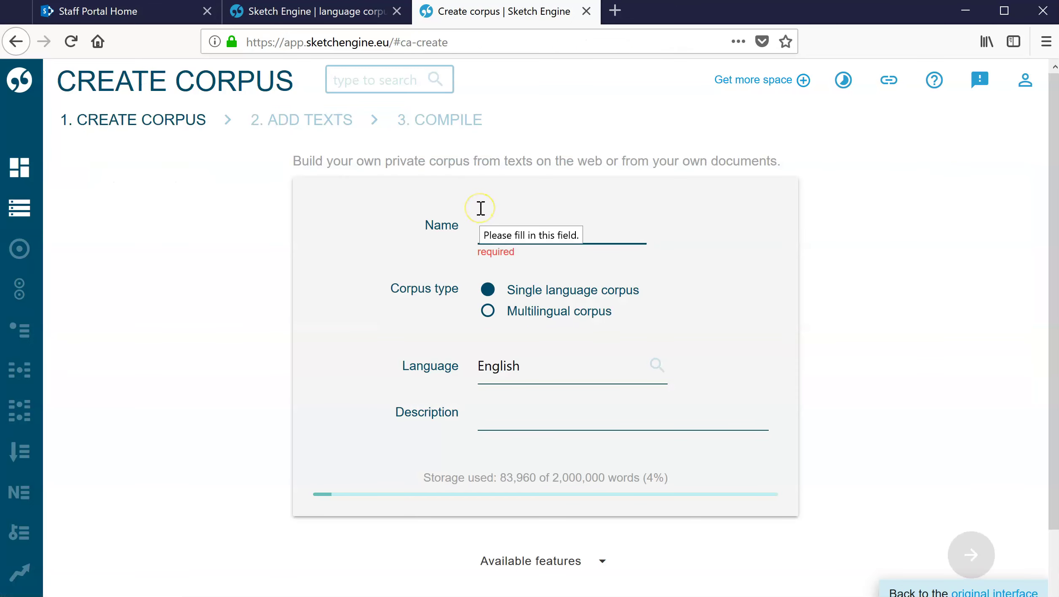
{"action": "type", "text": "adventures of SH"}
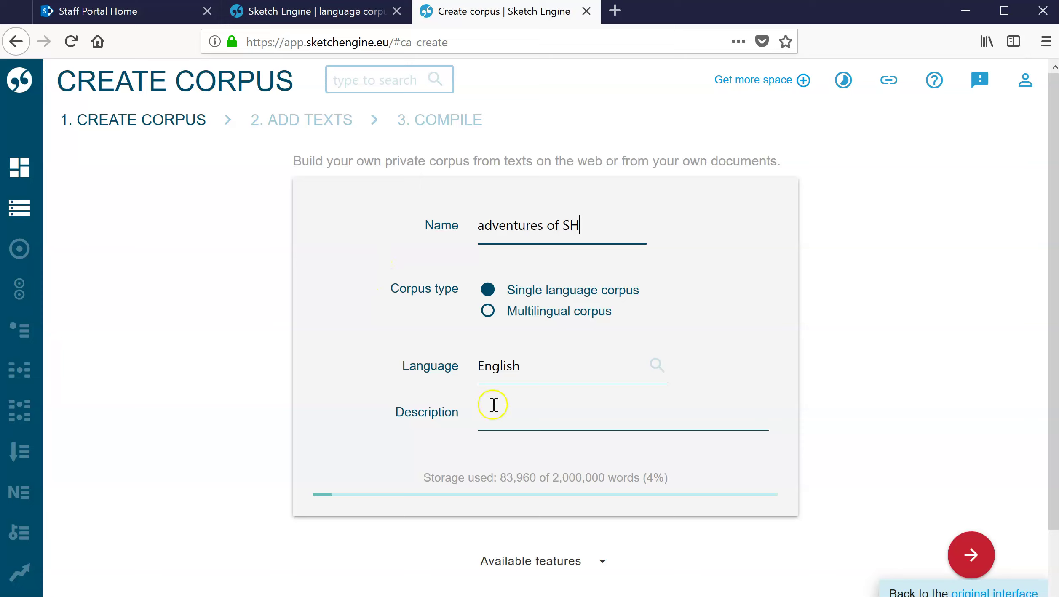
{"action": "left_click", "coordinate": [972, 565]}
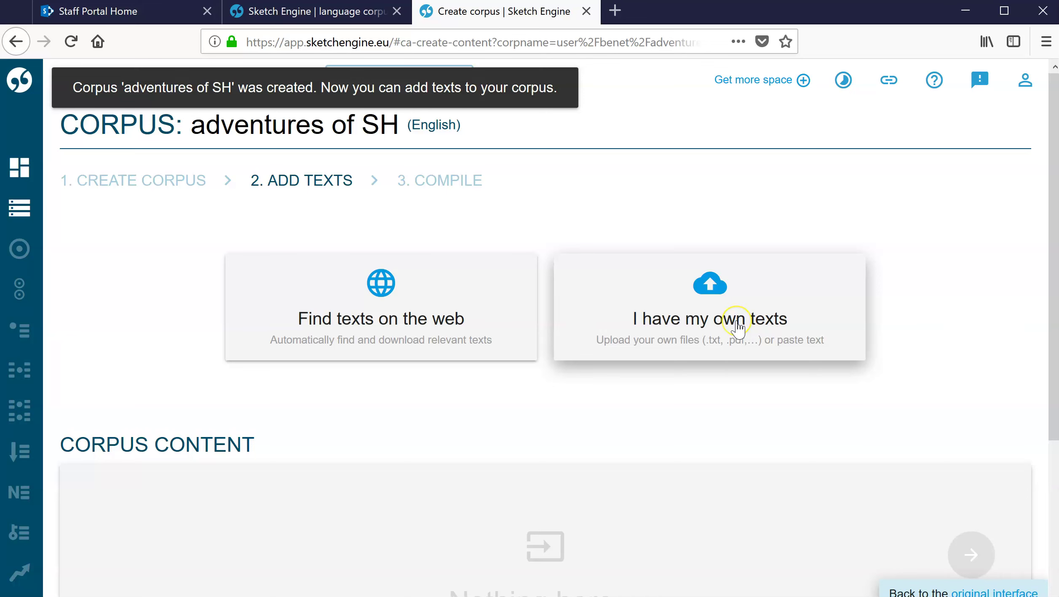
{"action": "left_click", "coordinate": [738, 328]}
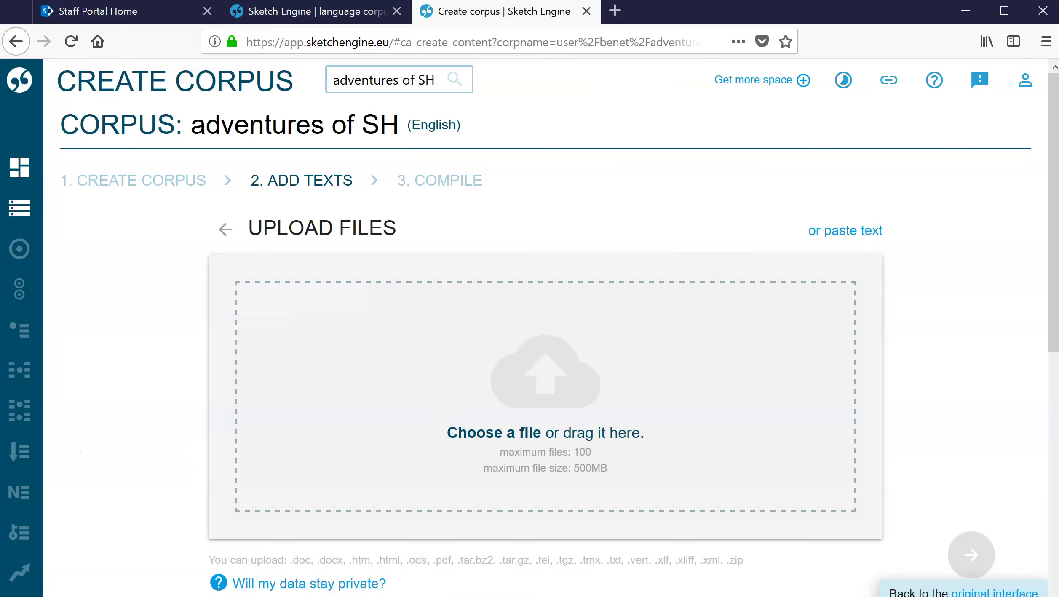
- Drag the 'adventures of SH' zip into the upload area (~104,476 words) and continue to compiling
{"action": "key", "text": "alt+Tab"}
{"action": "left_click_drag", "start_coordinate": [615, 253], "coordinate": [816, 147]}
{"action": "left_click_drag", "start_coordinate": [636, 295], "coordinate": [350, 434]}
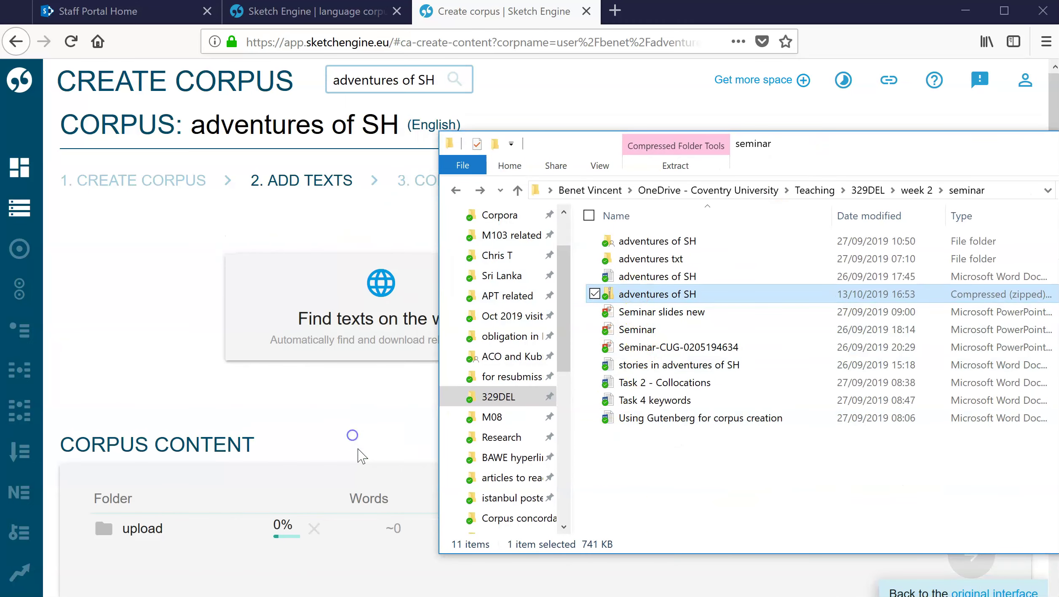
{"action": "left_click", "coordinate": [137, 336]}
{"action": "scroll", "coordinate": [160, 375], "scroll_direction": "down", "scroll_amount": 1}
{"action": "scroll", "coordinate": [162, 374], "scroll_direction": "down", "scroll_amount": 4}
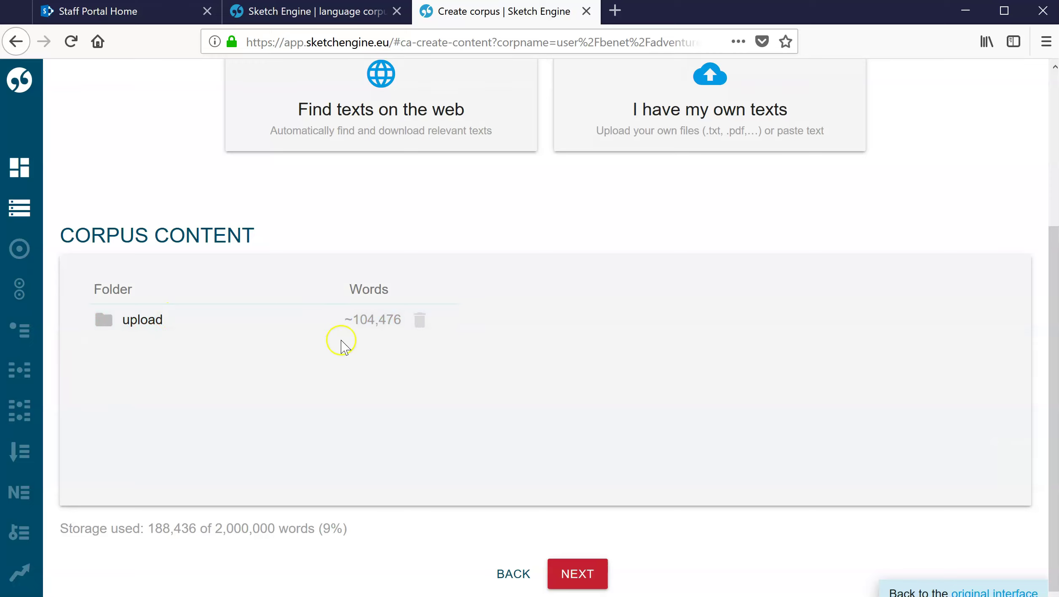
{"action": "scroll", "coordinate": [520, 407], "scroll_direction": "up", "scroll_amount": 3}
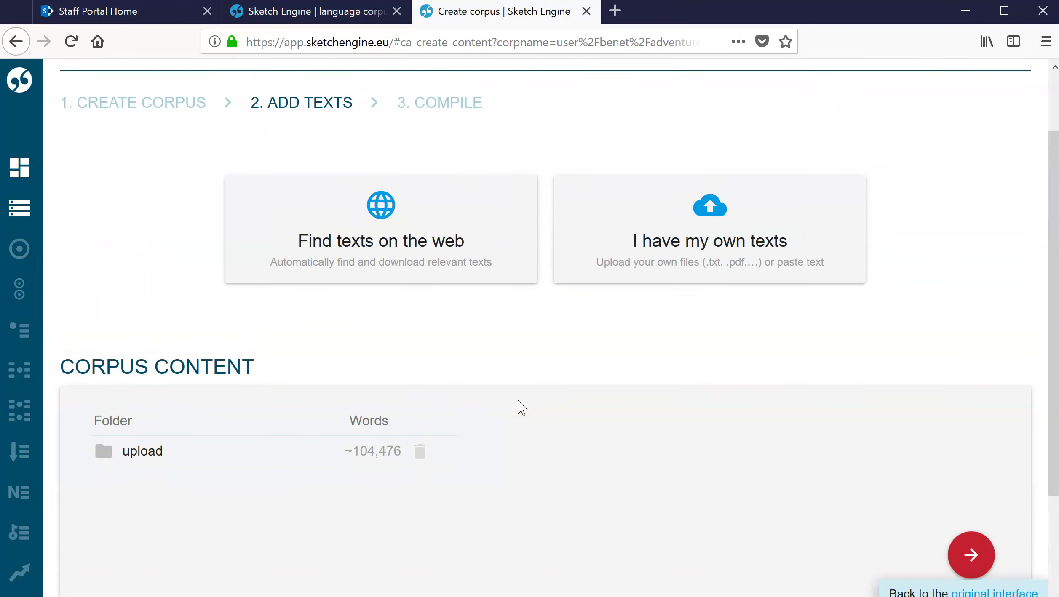
{"action": "scroll", "coordinate": [522, 408], "scroll_direction": "down", "scroll_amount": 3}
{"action": "left_click", "coordinate": [569, 573]}
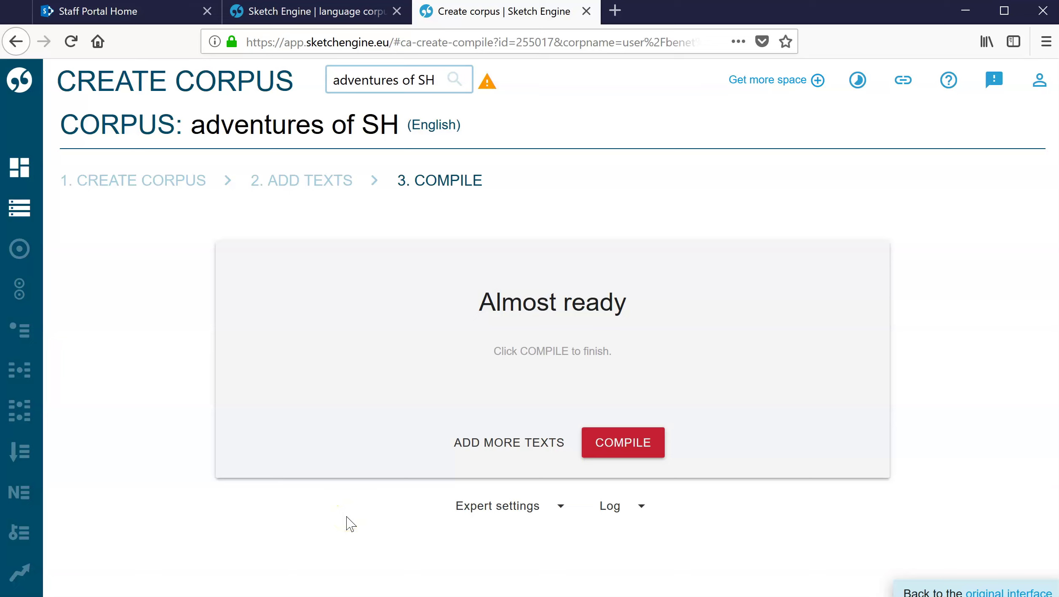
- In Expert settings, tick archive_file and keep its filename attribute
{"action": "left_click", "coordinate": [522, 510]}
{"action": "scroll", "coordinate": [466, 515], "scroll_direction": "down", "scroll_amount": 4}
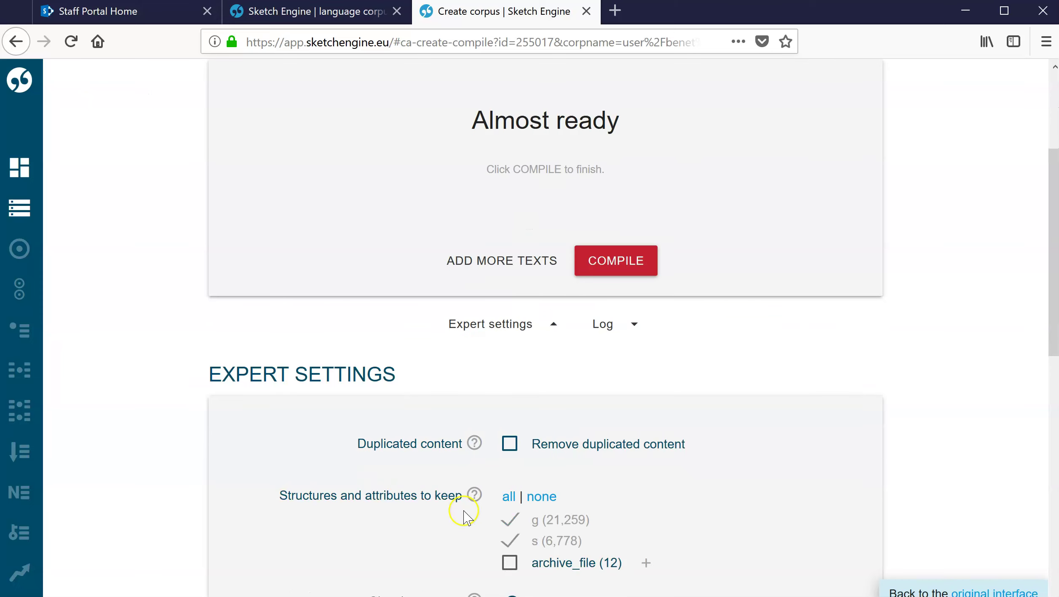
{"action": "scroll", "coordinate": [463, 517], "scroll_direction": "down", "scroll_amount": 2}
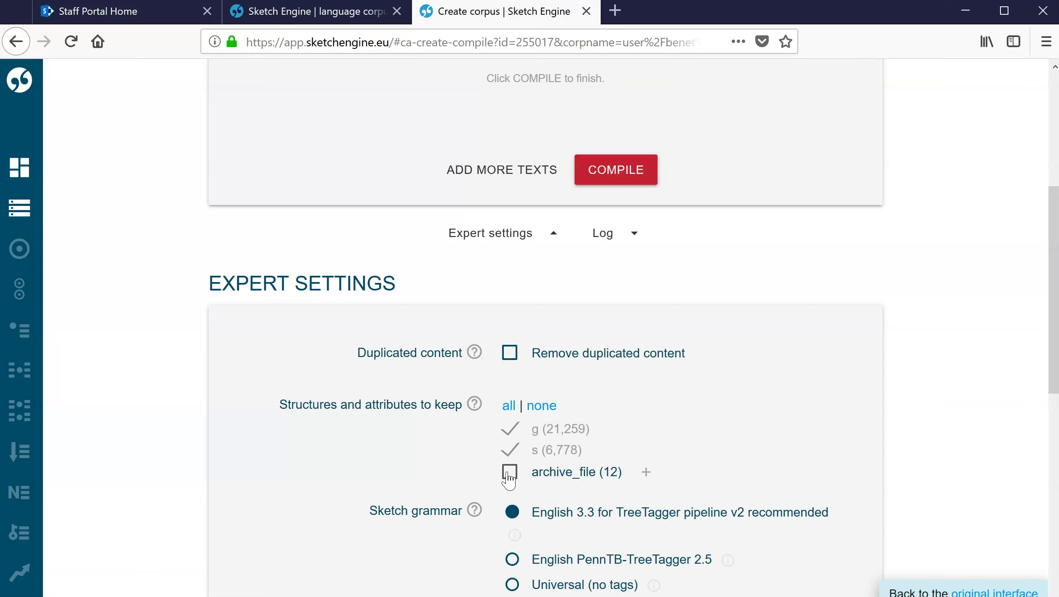
{"action": "scroll", "coordinate": [508, 477], "scroll_direction": "down", "scroll_amount": 2}
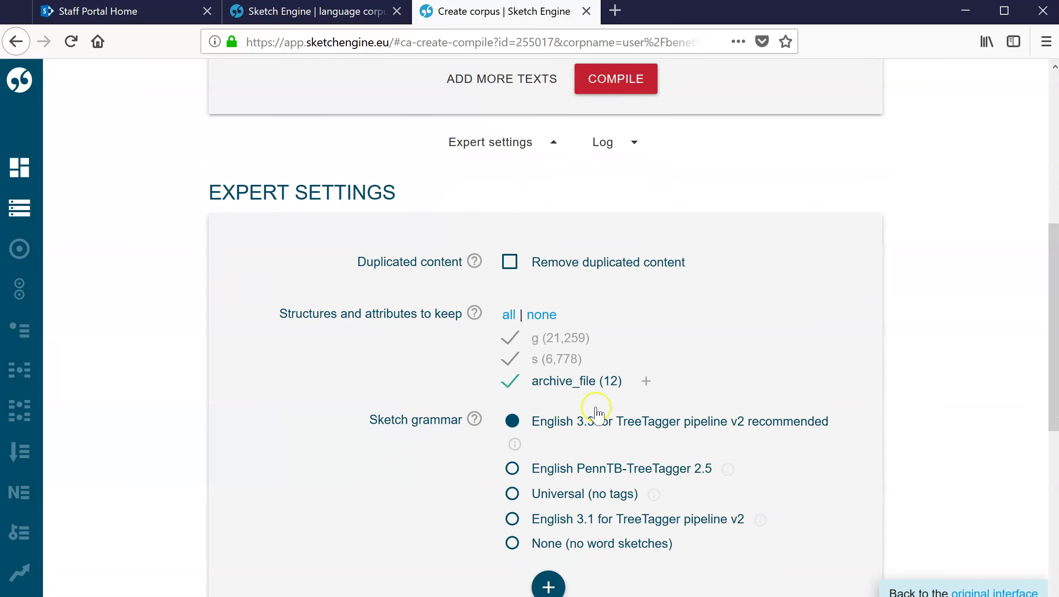
{"action": "left_click", "coordinate": [646, 381]}
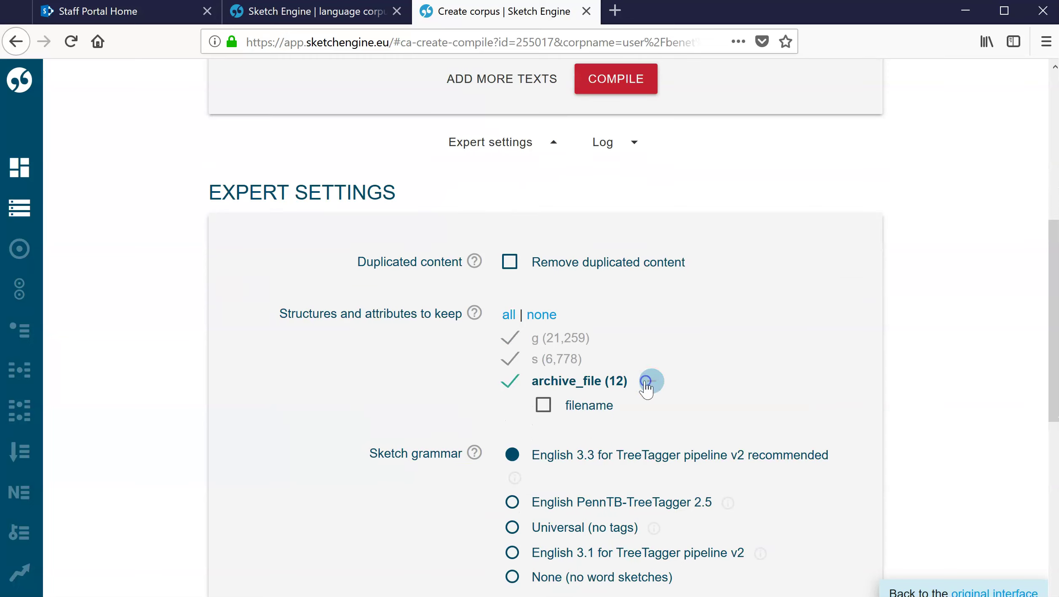
{"action": "left_click", "coordinate": [544, 405]}
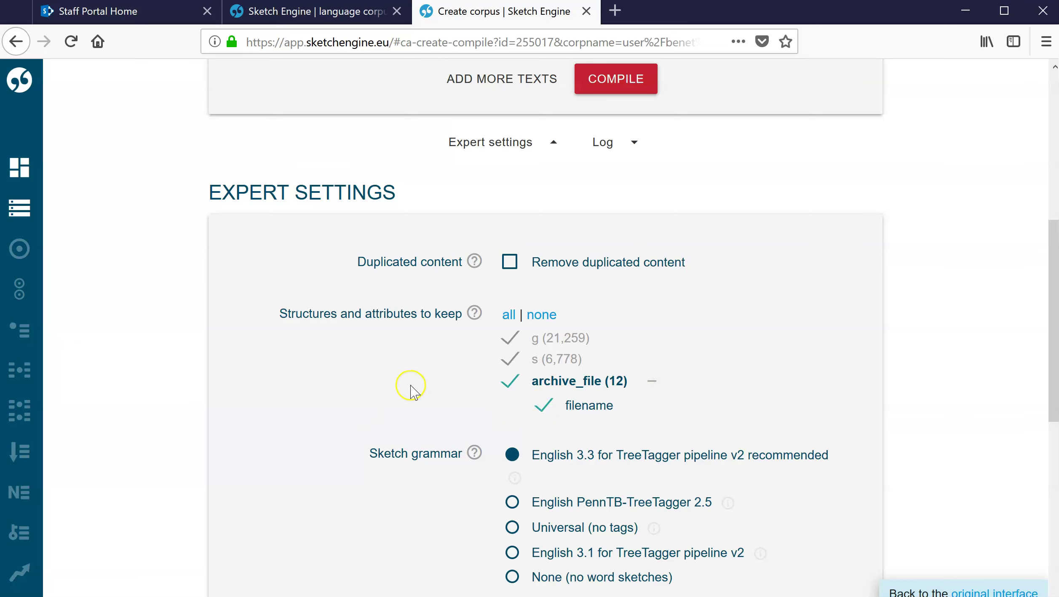
- Save the settings and compile the corpus
{"action": "scroll", "coordinate": [400, 370], "scroll_direction": "down", "scroll_amount": 4}
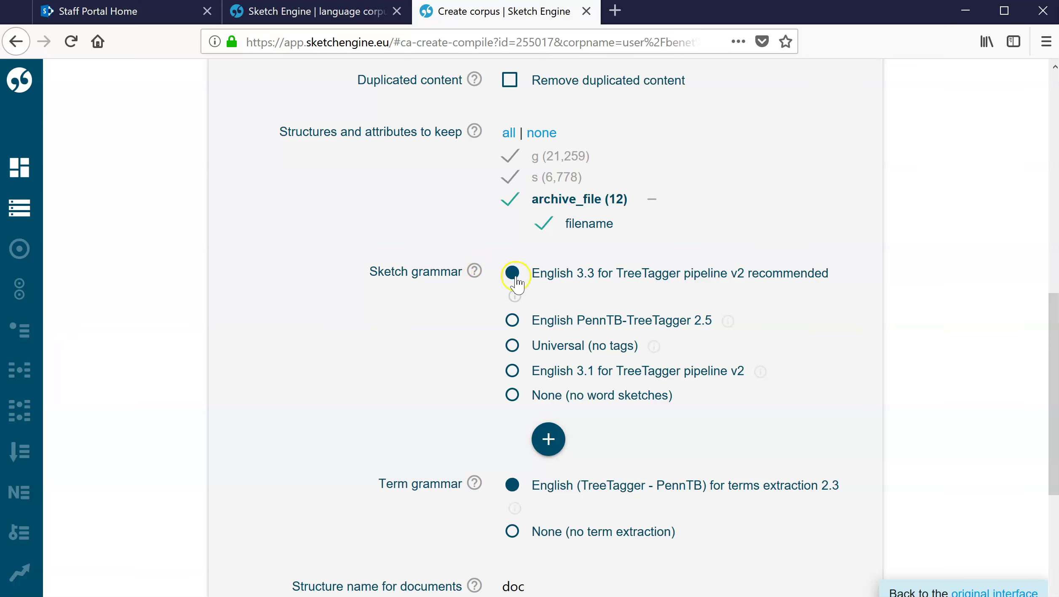
{"action": "scroll", "coordinate": [514, 394], "scroll_direction": "down", "scroll_amount": 2}
{"action": "scroll", "coordinate": [527, 463], "scroll_direction": "down", "scroll_amount": 3}
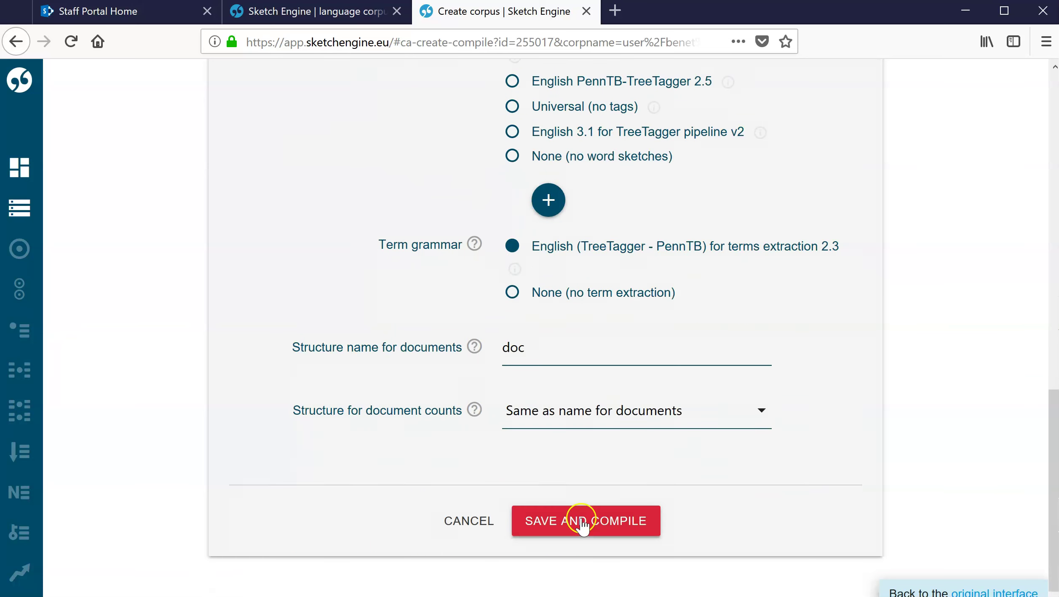
{"action": "left_click", "coordinate": [581, 521]}
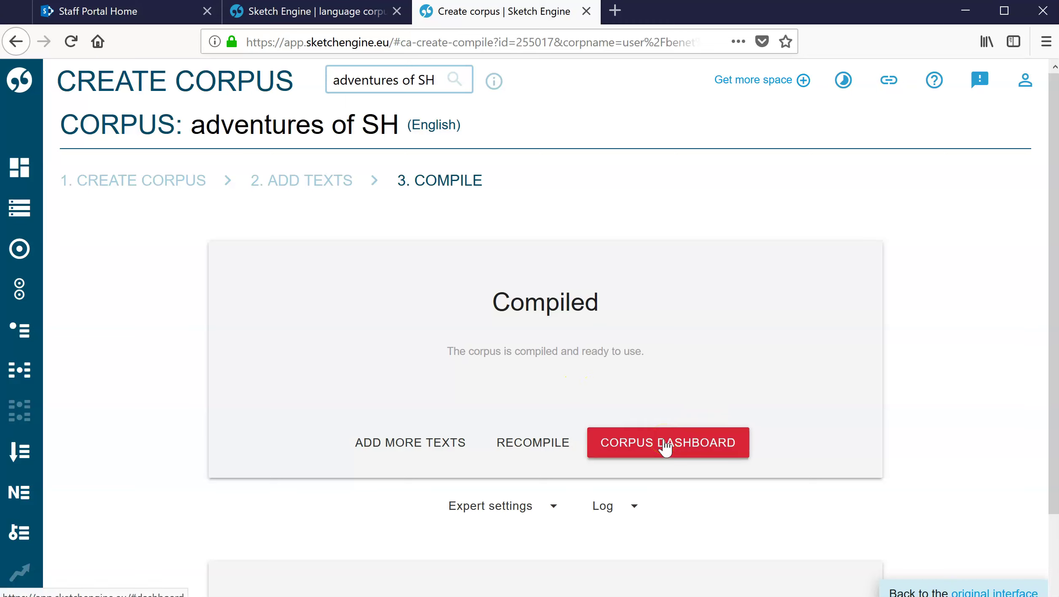
- Wait for compilation to finish and look over the 'Get to know your corpus' options
{"action": "scroll", "coordinate": [664, 447], "scroll_direction": "down", "scroll_amount": 2}
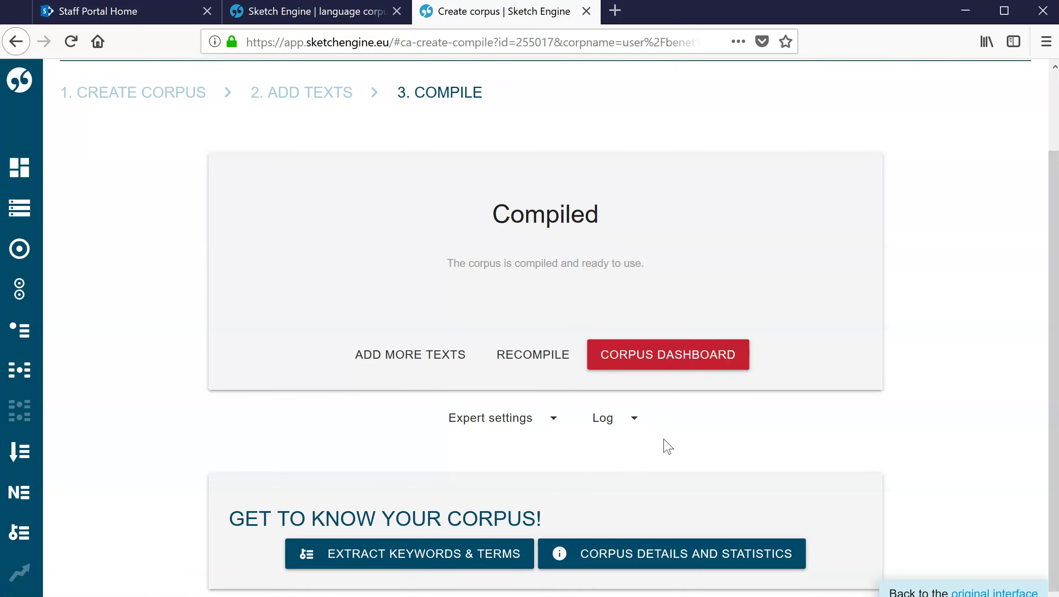
{"action": "mouse_move", "coordinate": [420, 561]}
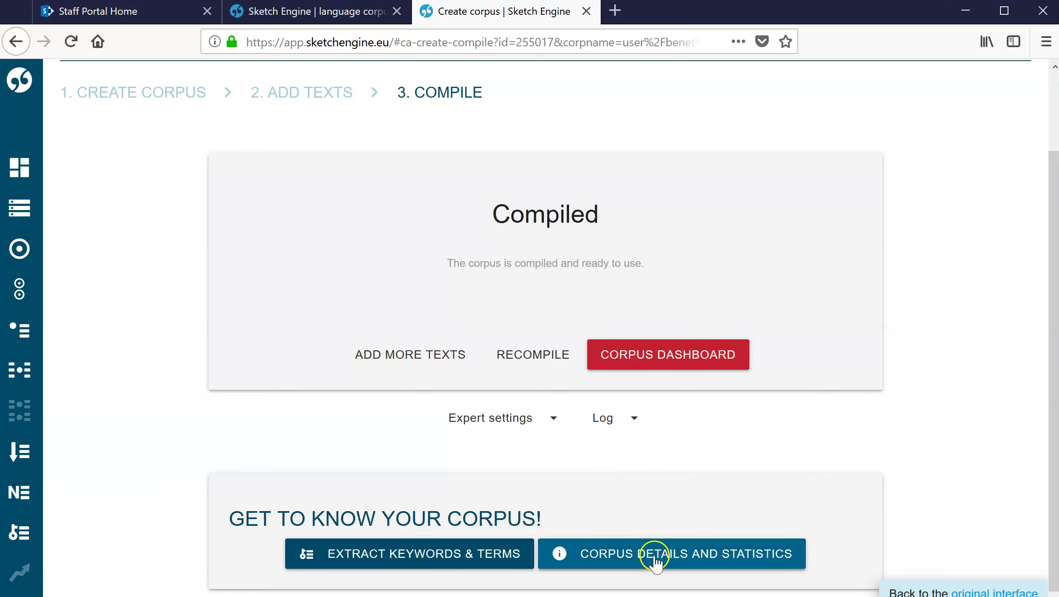
{"action": "mouse_move", "coordinate": [656, 557]}
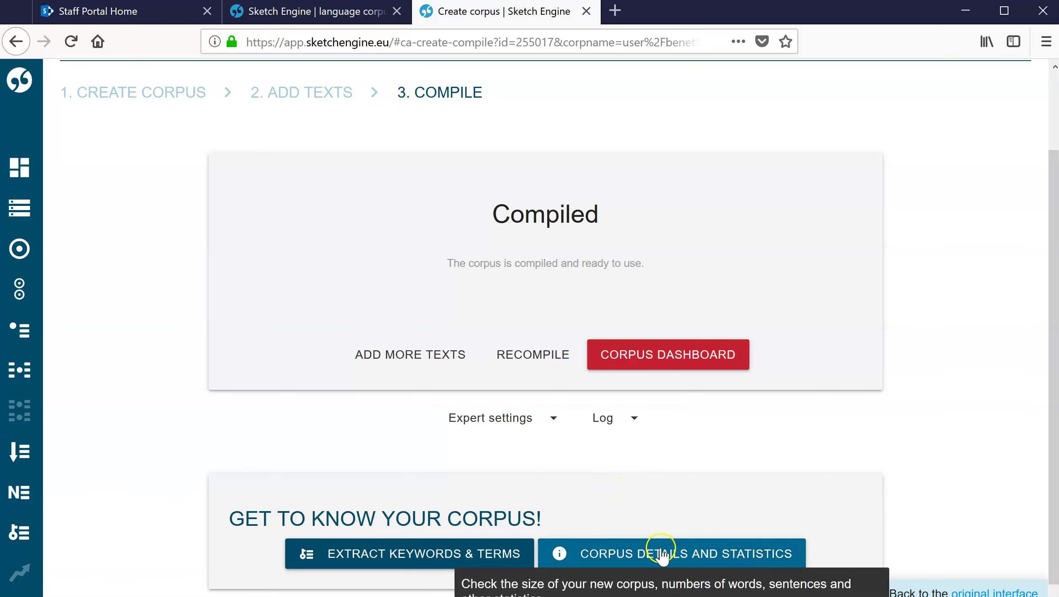
- From the corpus dashboard, run a simple Concordance query for 'sherlock', giving 96 hits (763.88 per million)
{"action": "left_click", "coordinate": [637, 356]}
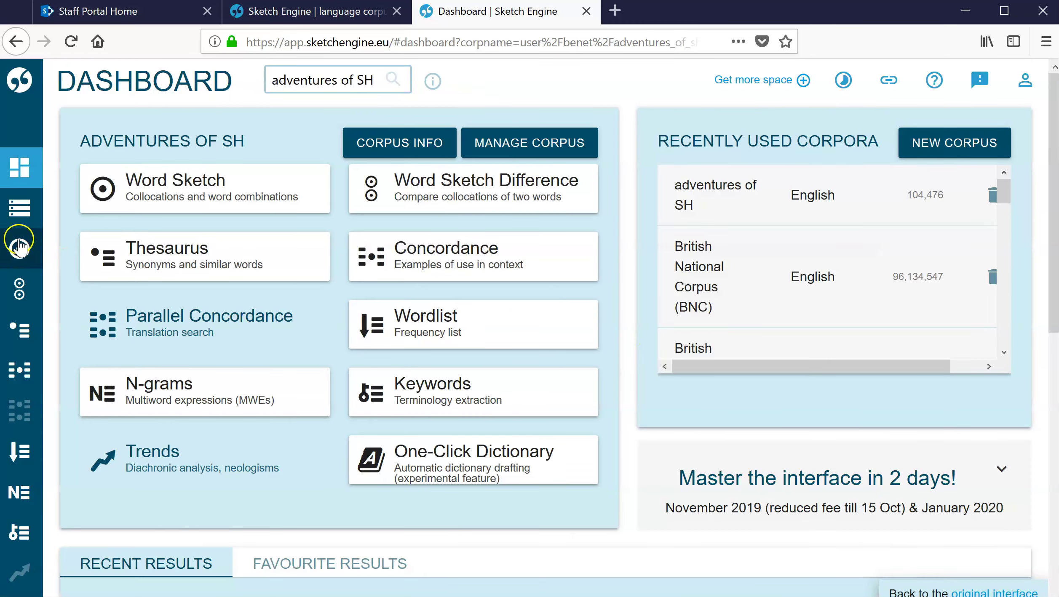
{"action": "mouse_move", "coordinate": [211, 316]}
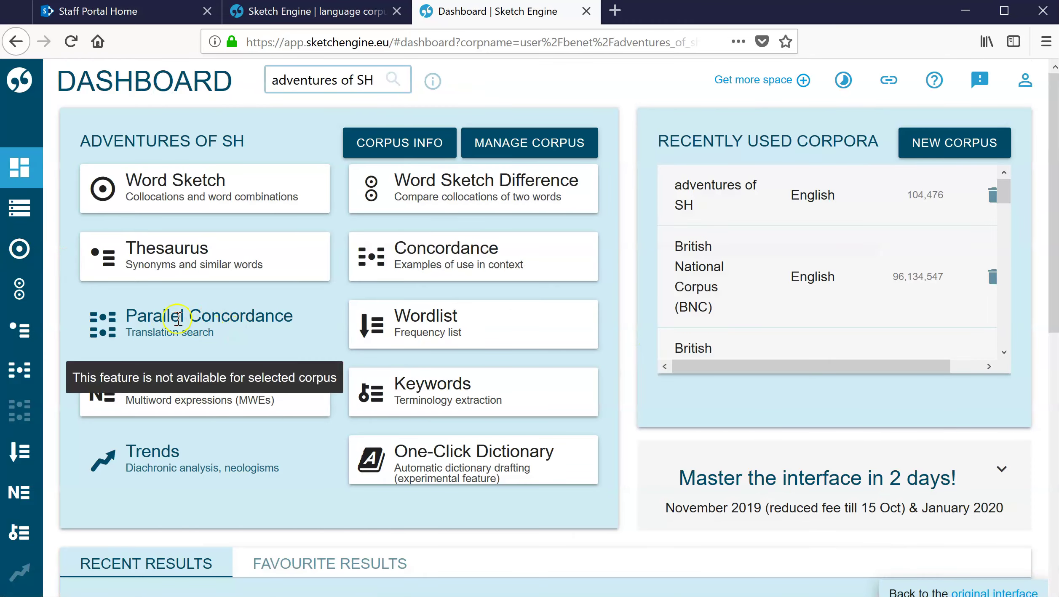
{"action": "left_click", "coordinate": [406, 262]}
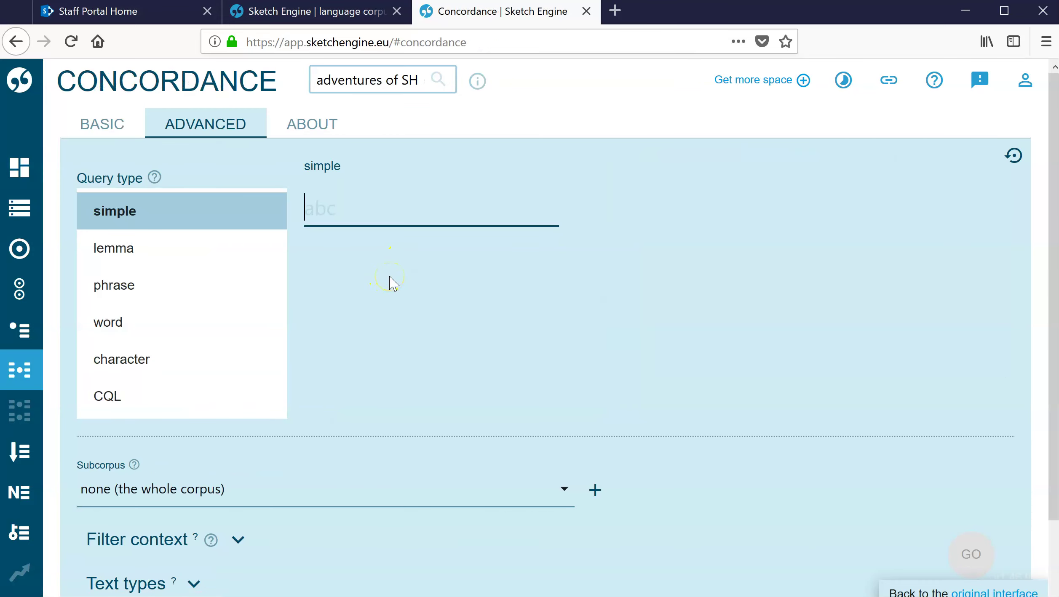
{"action": "type", "text": "S"}
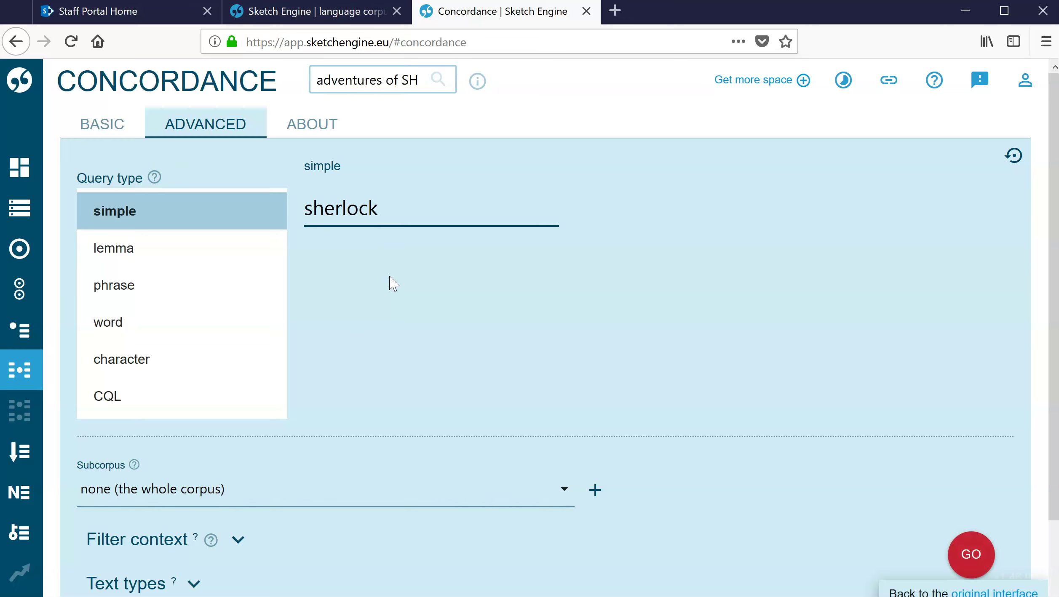
{"action": "key", "text": "Return"}
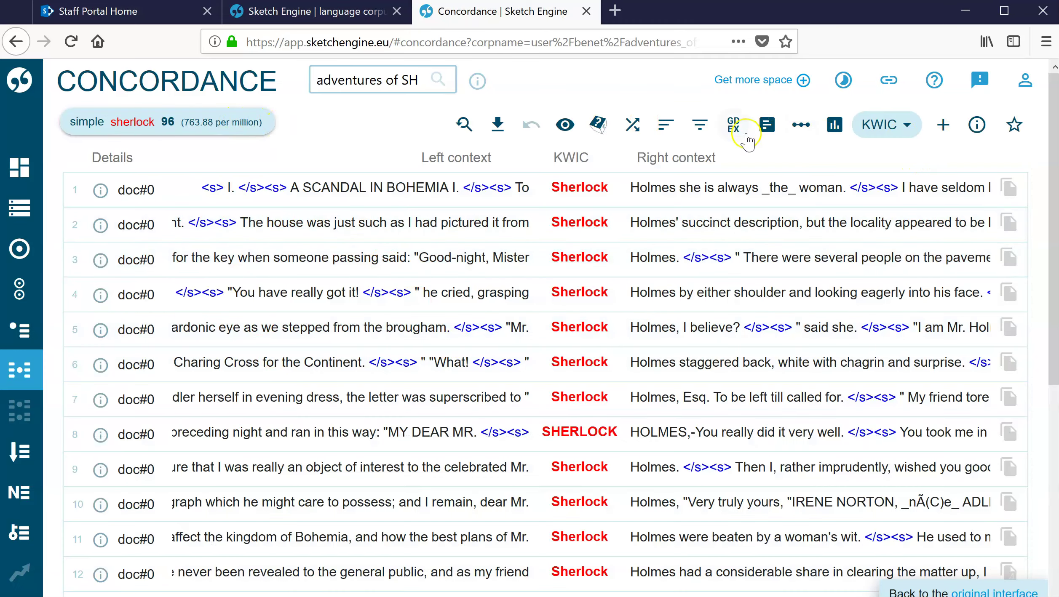
{"action": "left_click", "coordinate": [766, 132]}
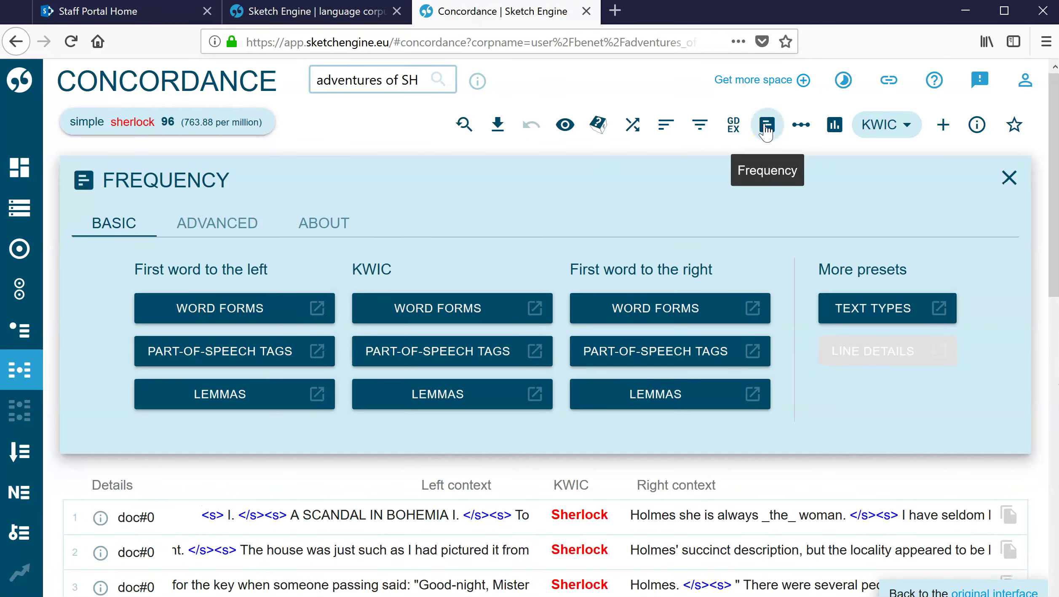
{"action": "left_click", "coordinate": [866, 314]}
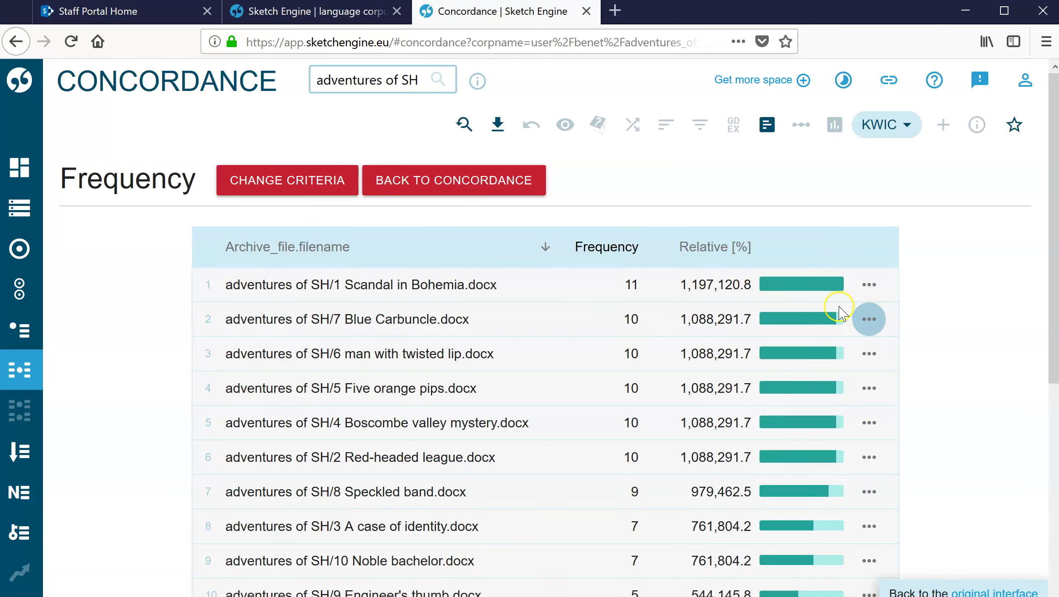
{"action": "scroll", "coordinate": [463, 335], "scroll_direction": "down", "scroll_amount": 4}
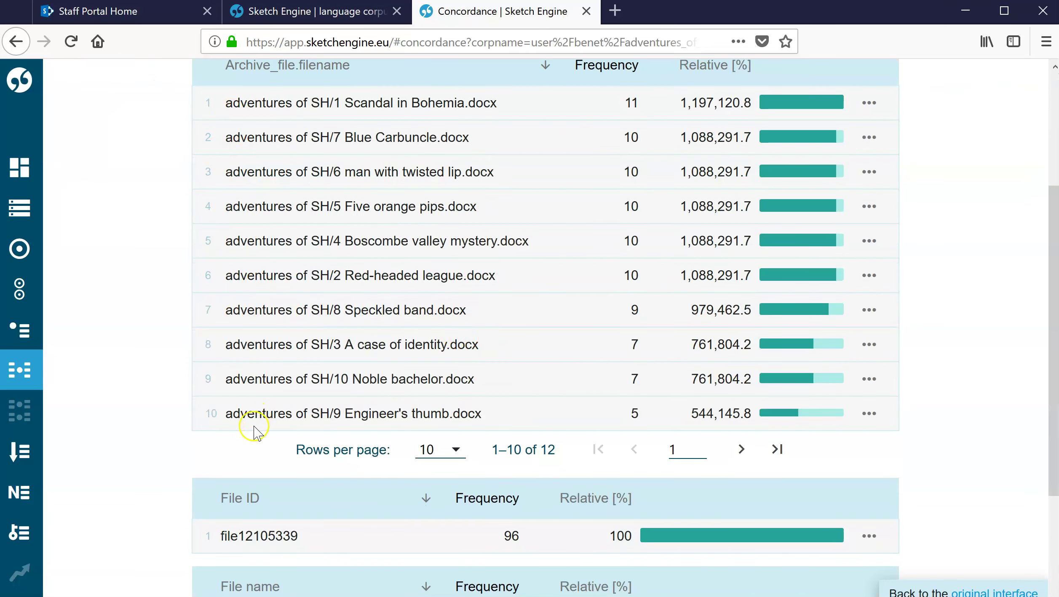
{"action": "left_click", "coordinate": [458, 451]}
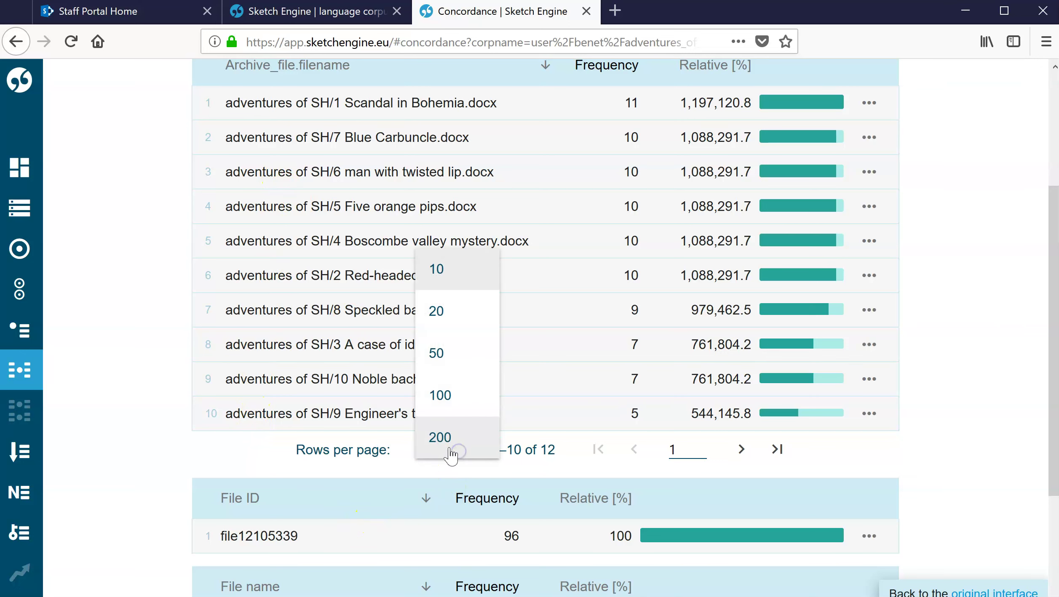
{"action": "left_click", "coordinate": [439, 311]}
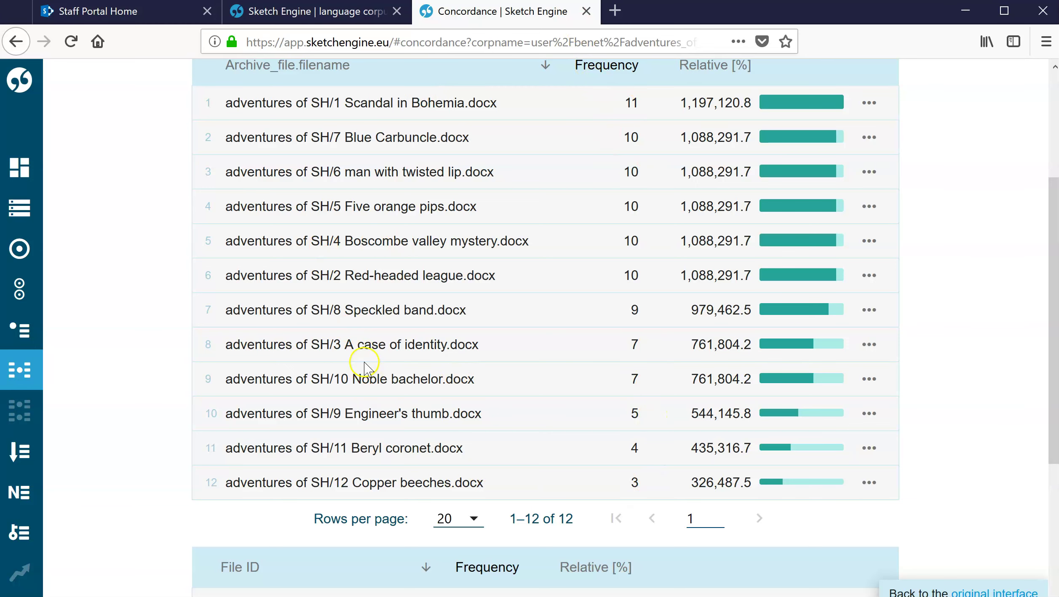
{"action": "scroll", "coordinate": [365, 367], "scroll_direction": "up", "scroll_amount": 3}
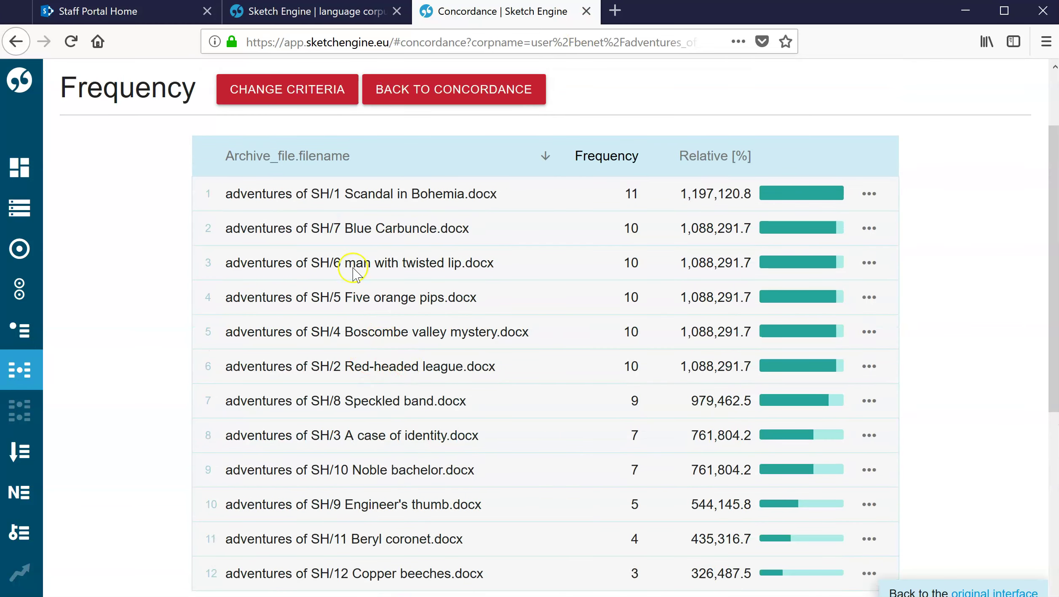
{"action": "scroll", "coordinate": [369, 330], "scroll_direction": "down", "scroll_amount": 6}
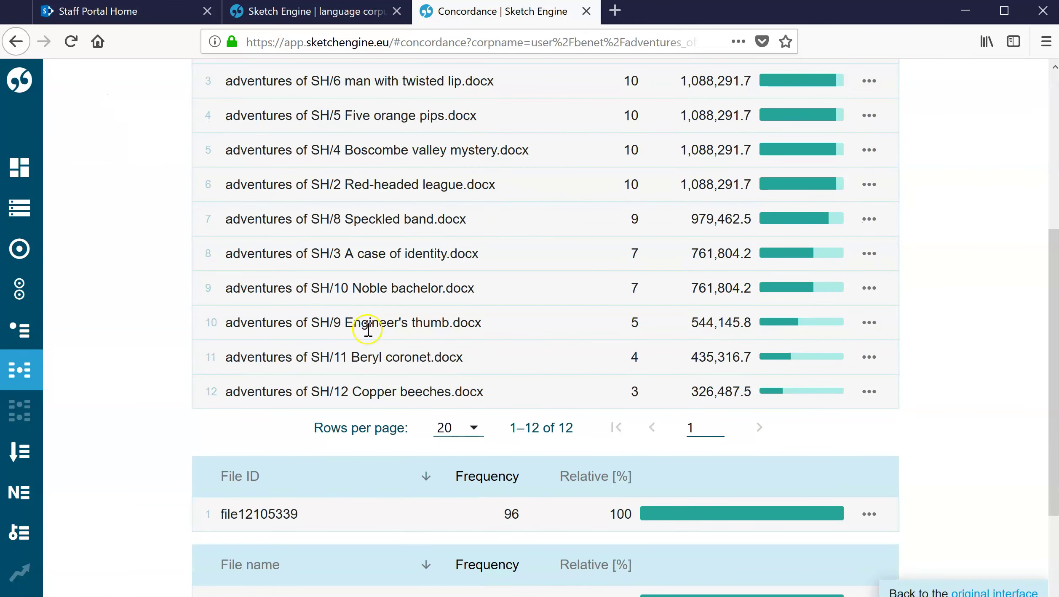
{"action": "scroll", "coordinate": [368, 328], "scroll_direction": "up", "scroll_amount": 8}
{"action": "left_click", "coordinate": [455, 179]}
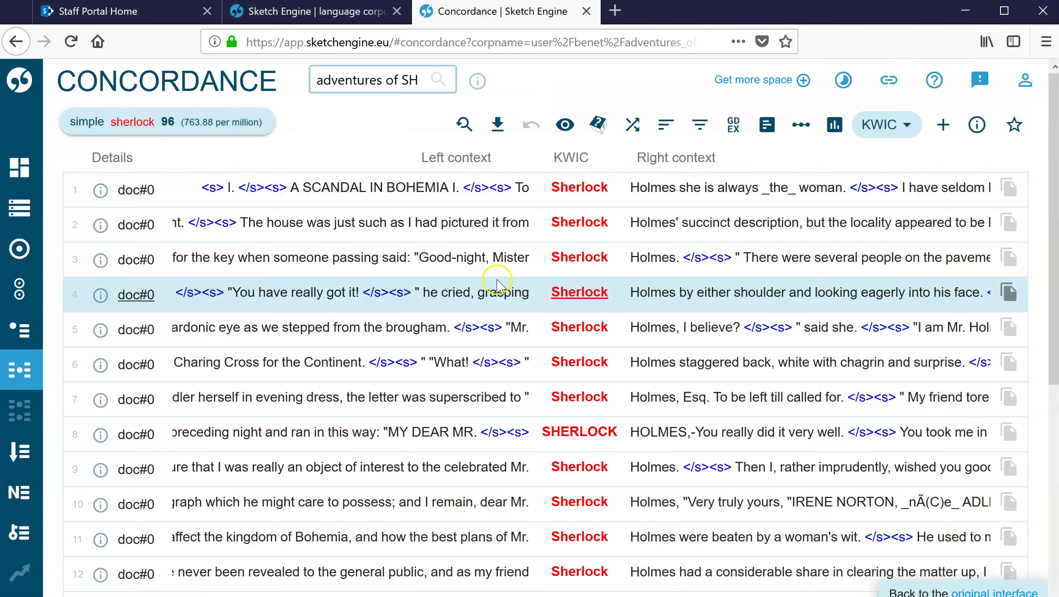